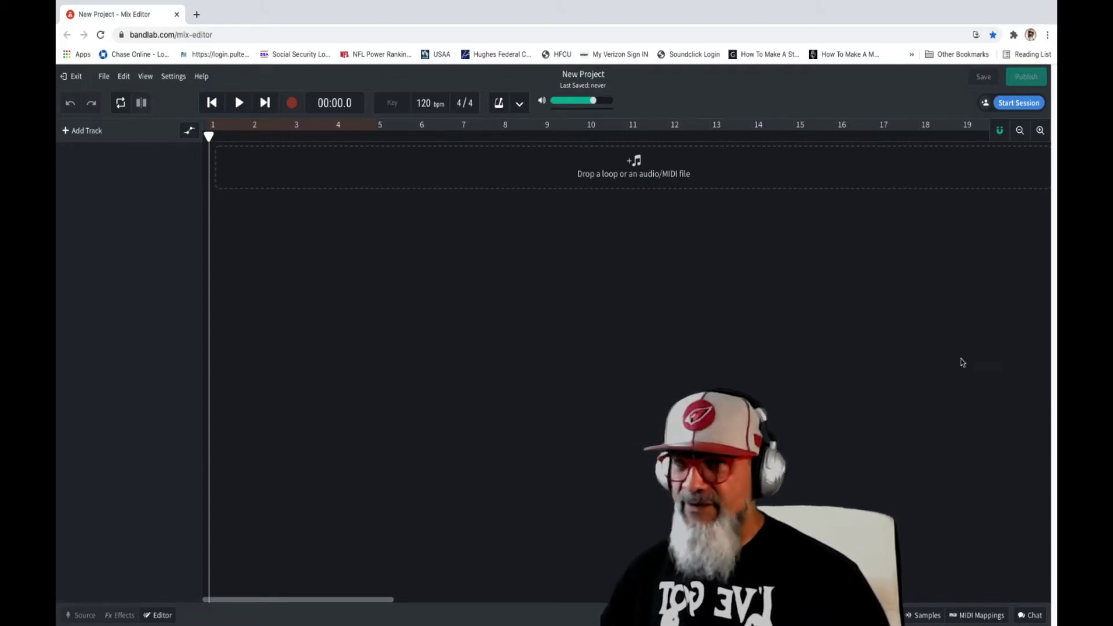
Add a virtual instrument track and load the Trap Vol. 1 creator kit on it.
{"action": "left_click", "coordinate": [68, 132]}
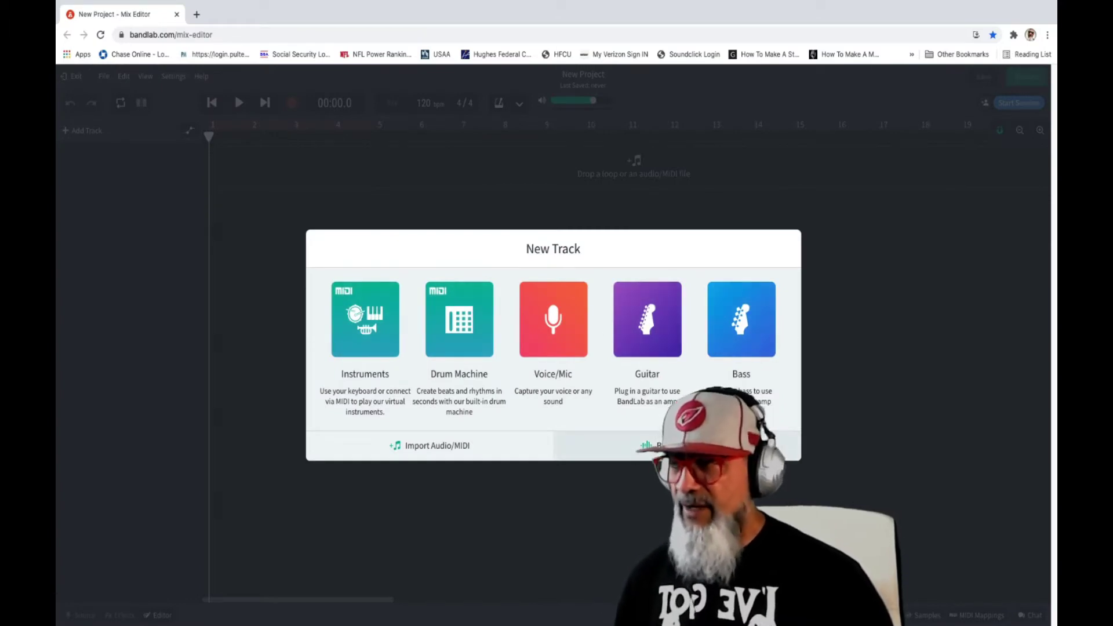
{"action": "left_click", "coordinate": [366, 341]}
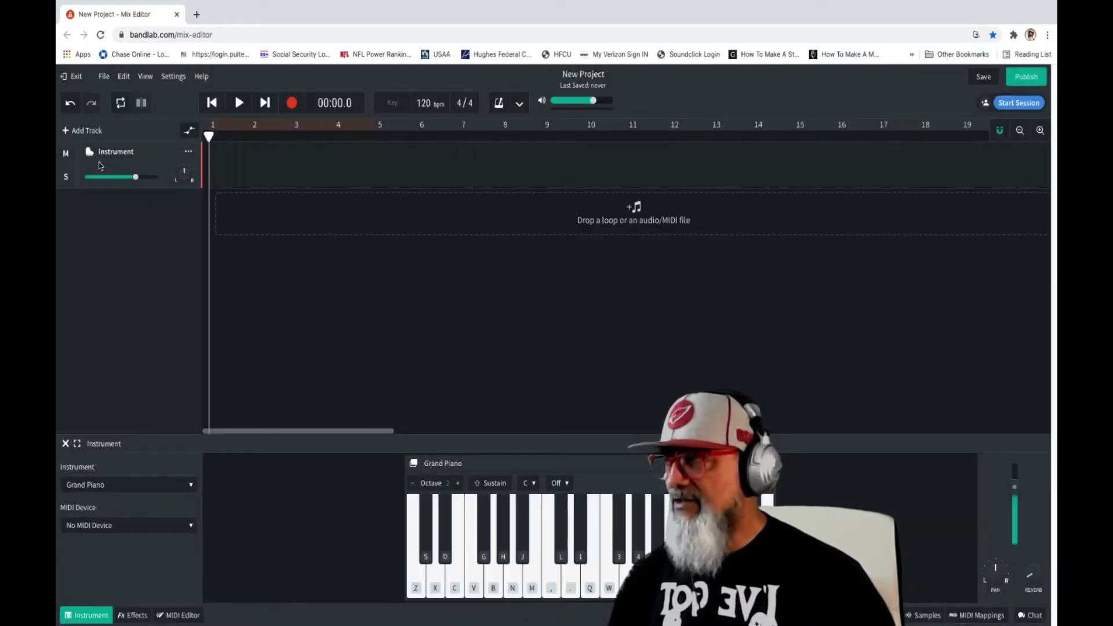
{"action": "left_click", "coordinate": [110, 485]}
{"action": "mouse_move", "coordinate": [117, 443]}
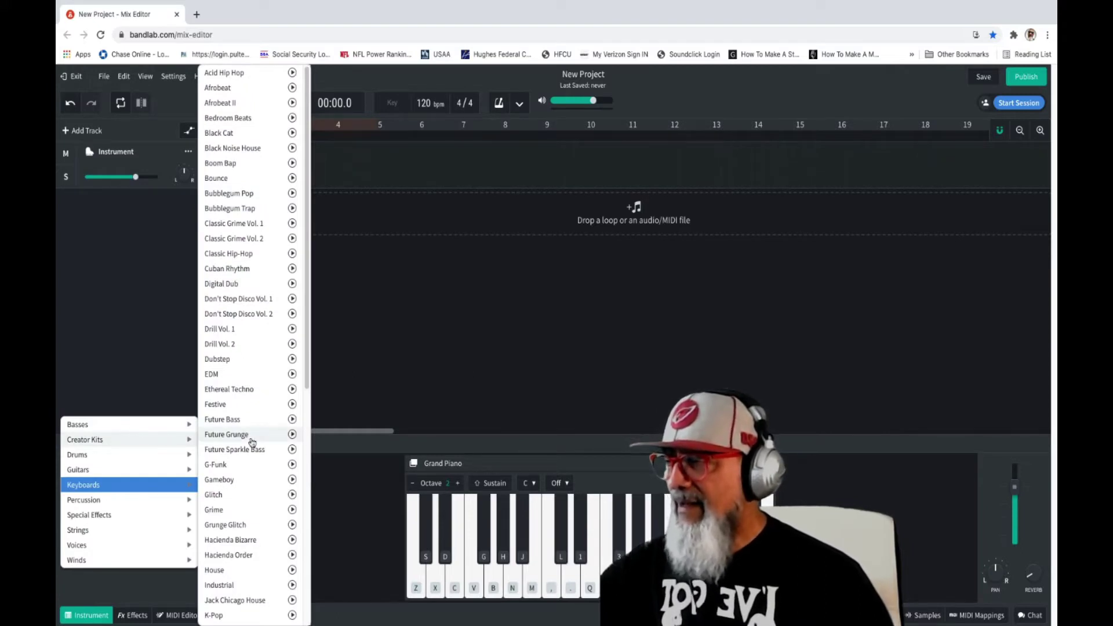
{"action": "scroll", "coordinate": [255, 442], "scroll_direction": "down", "scroll_amount": 7}
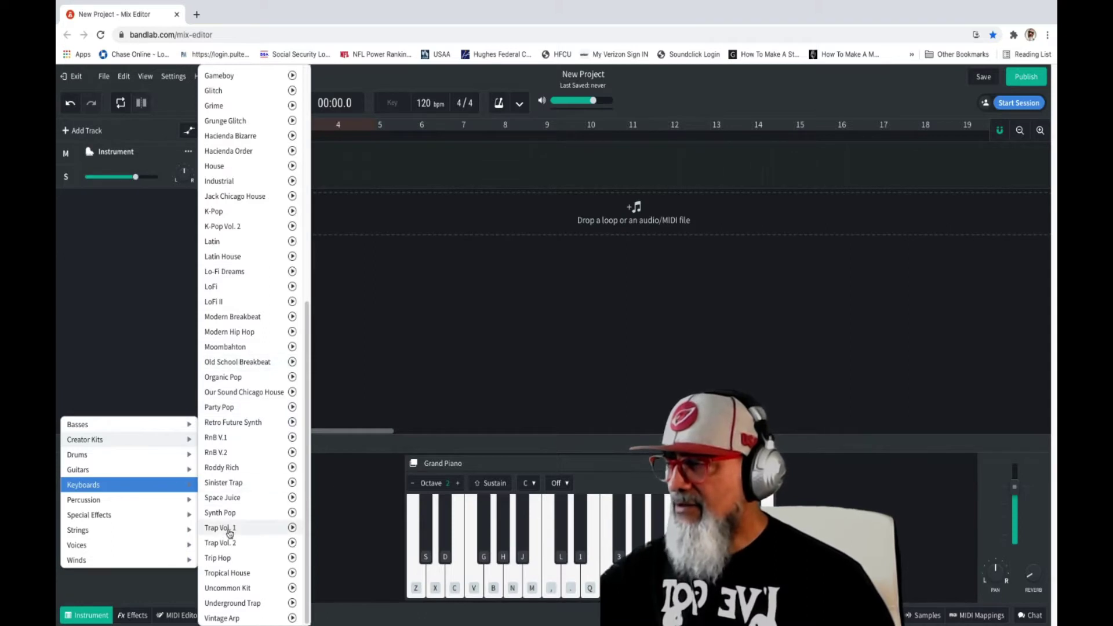
{"action": "left_click", "coordinate": [229, 527]}
Record a four-bar pattern with the Trap Vol. 1 kit on the instrument track.
{"action": "left_click", "coordinate": [292, 105]}
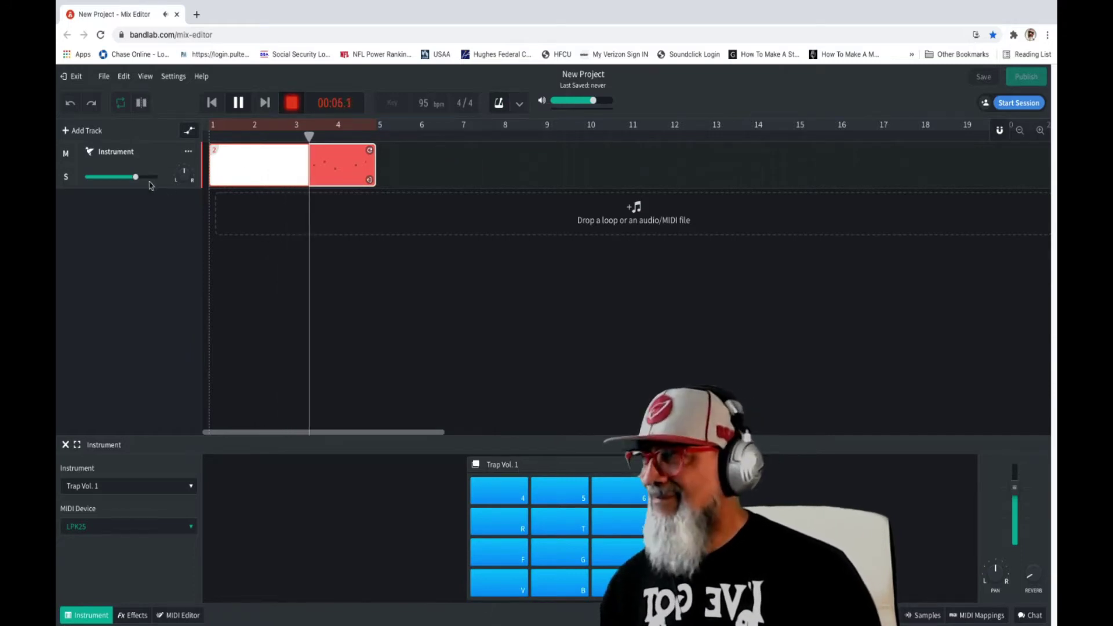
{"action": "mouse_move", "coordinate": [136, 180]}
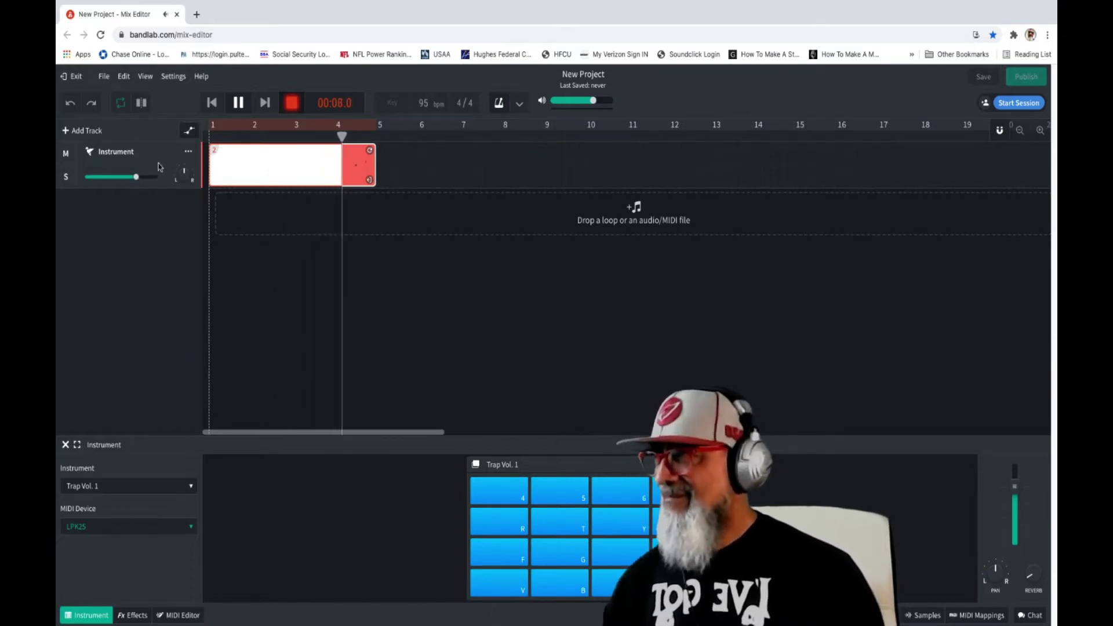
{"action": "left_click", "coordinate": [292, 104]}
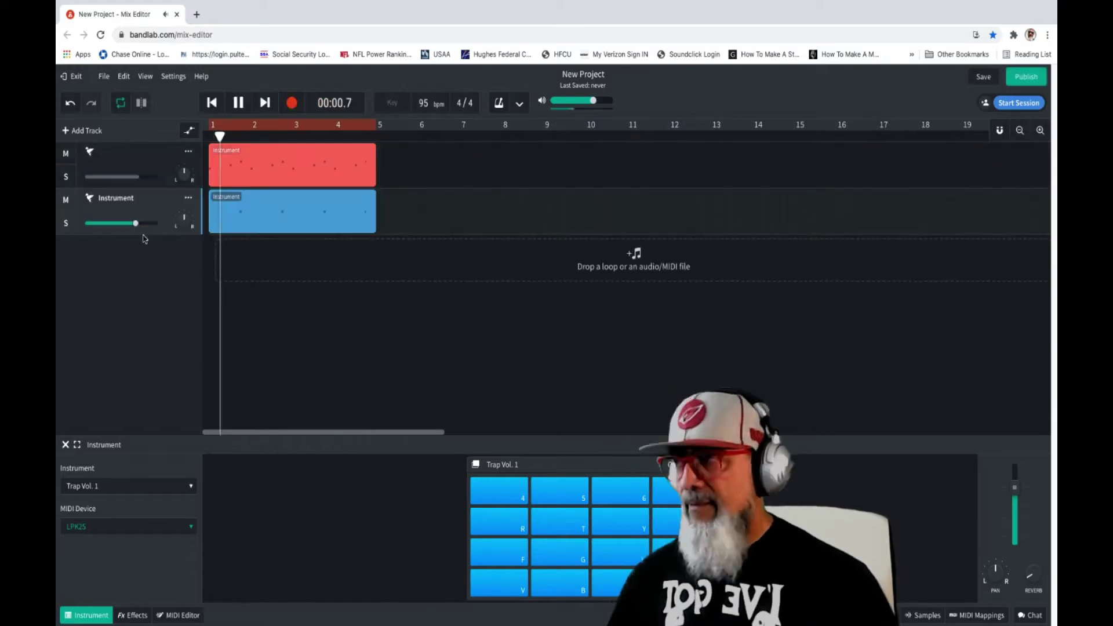
Lower the second track's volume to -3.1 dB while the loop plays, and stop playback.
{"action": "mouse_move", "coordinate": [132, 226]}
{"action": "left_click_drag", "start_coordinate": [132, 226], "coordinate": [131, 227]}
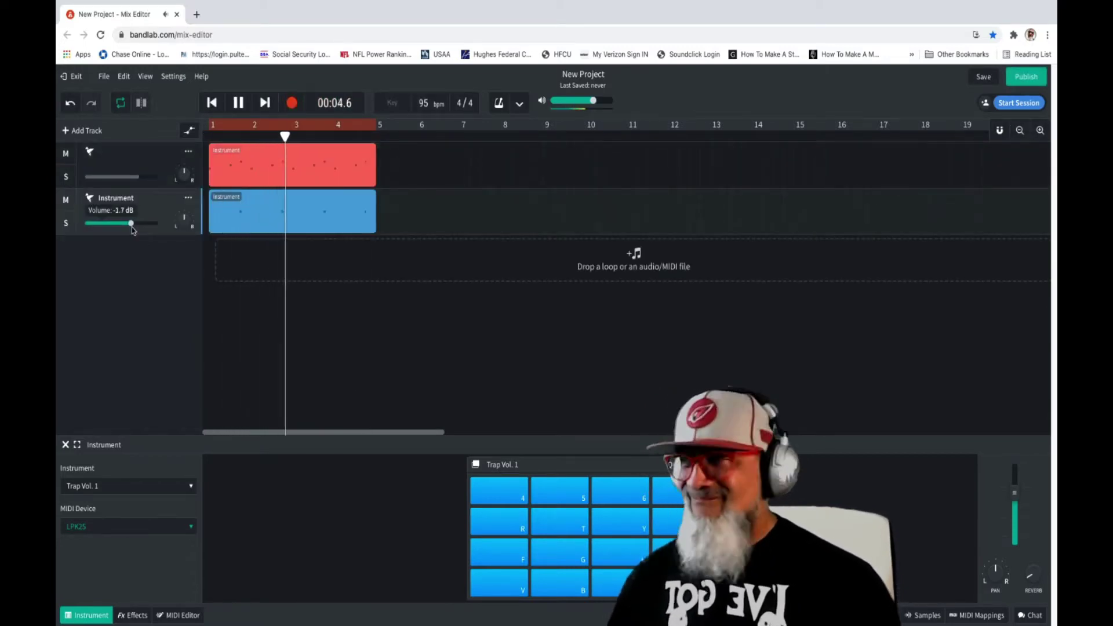
{"action": "left_click_drag", "start_coordinate": [131, 228], "coordinate": [129, 227]}
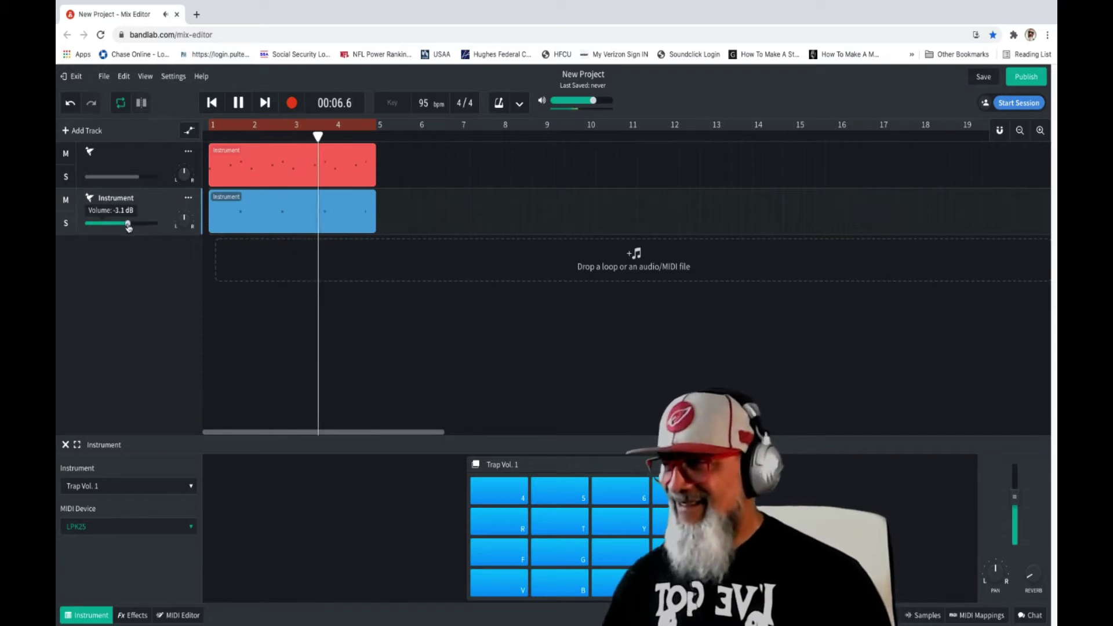
{"action": "key", "text": "space"}
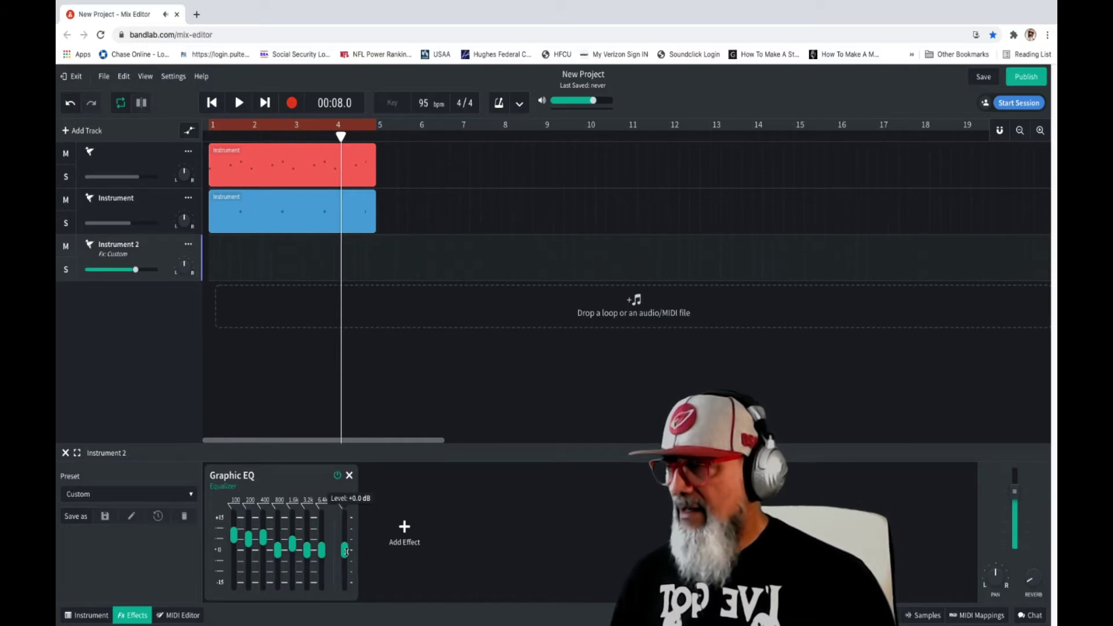
Record a pattern on the Instrument 2 track from bar 1 and lower its volume to -3.1 dB during playback.
{"action": "left_click", "coordinate": [74, 453]}
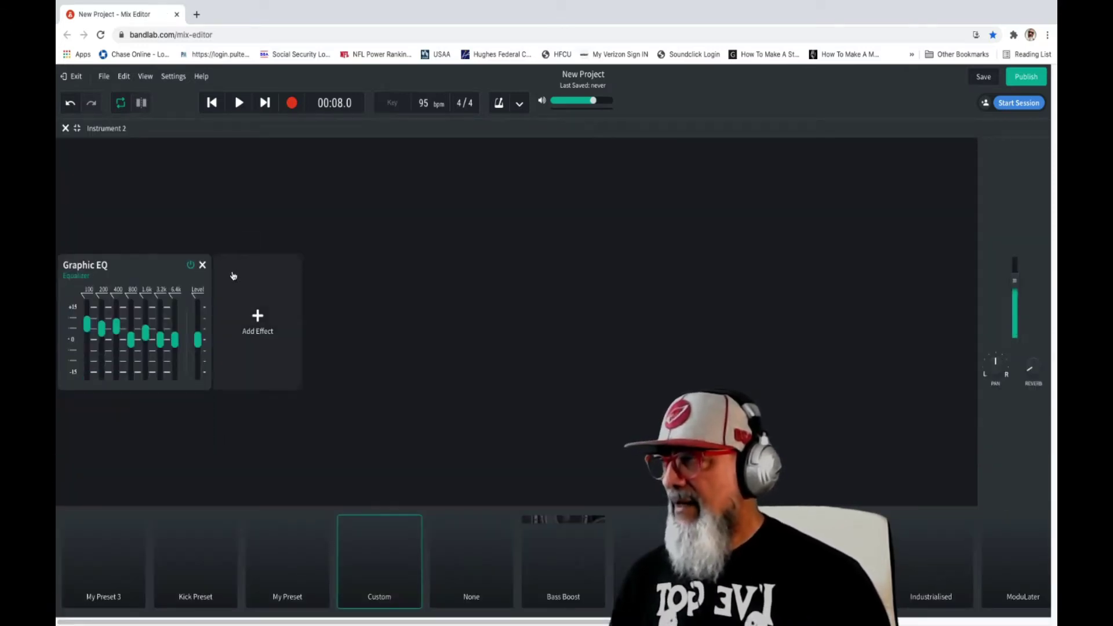
{"action": "left_click", "coordinate": [77, 128]}
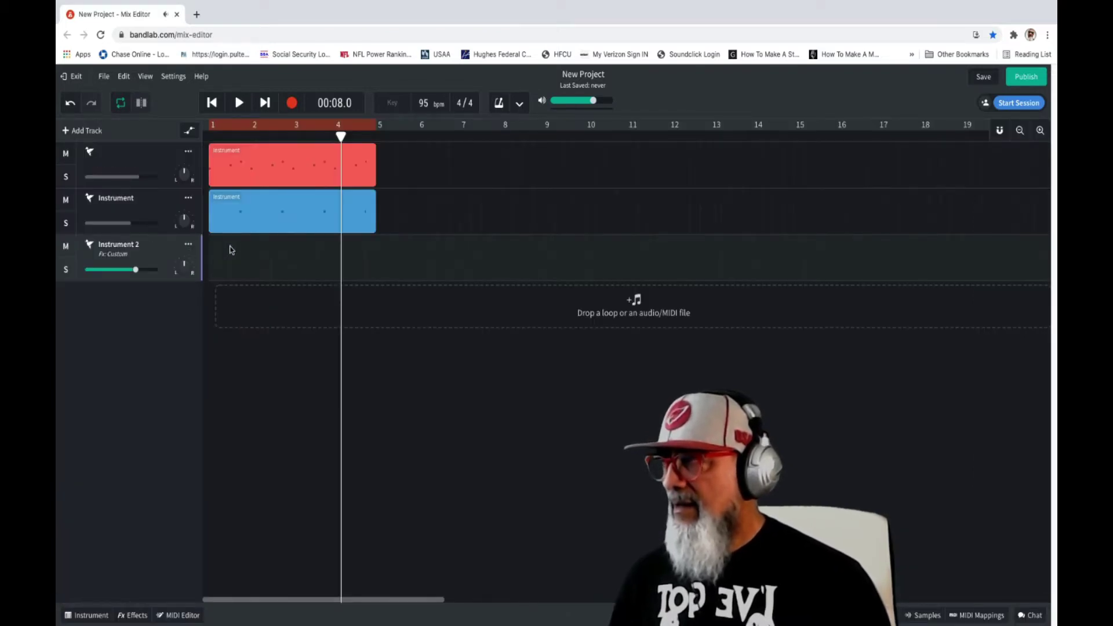
{"action": "left_click", "coordinate": [212, 104]}
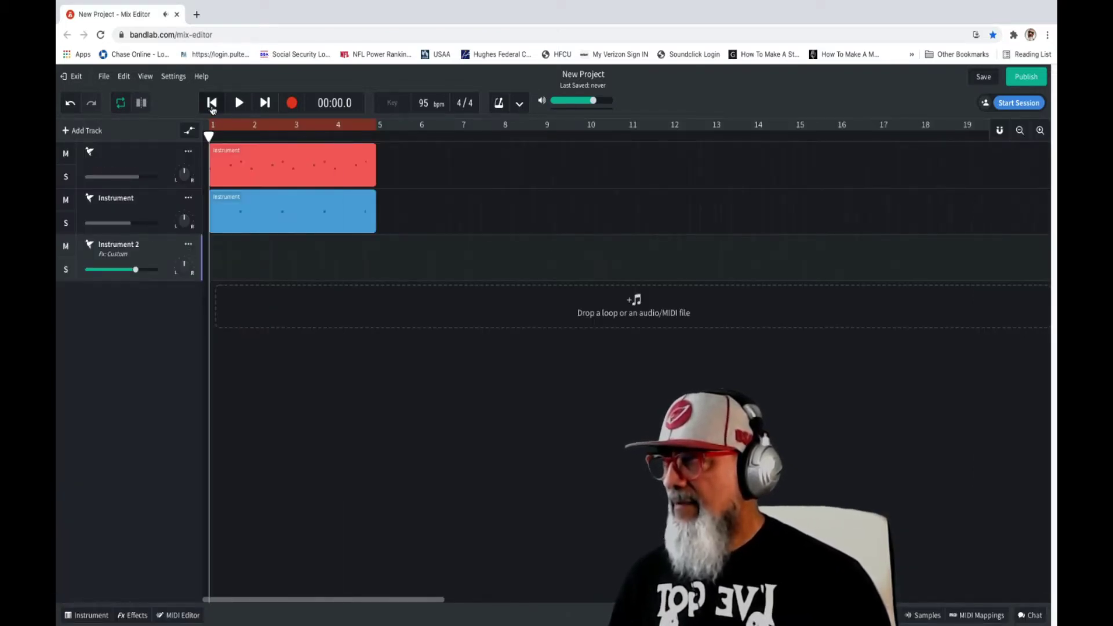
{"action": "left_click", "coordinate": [292, 103]}
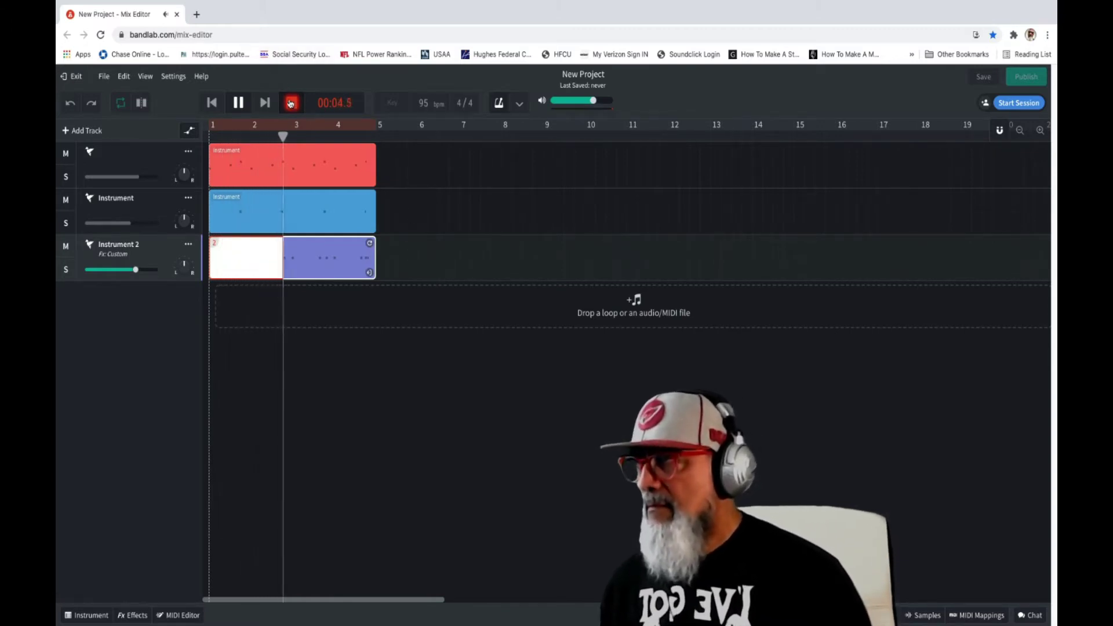
{"action": "key", "text": "space"}
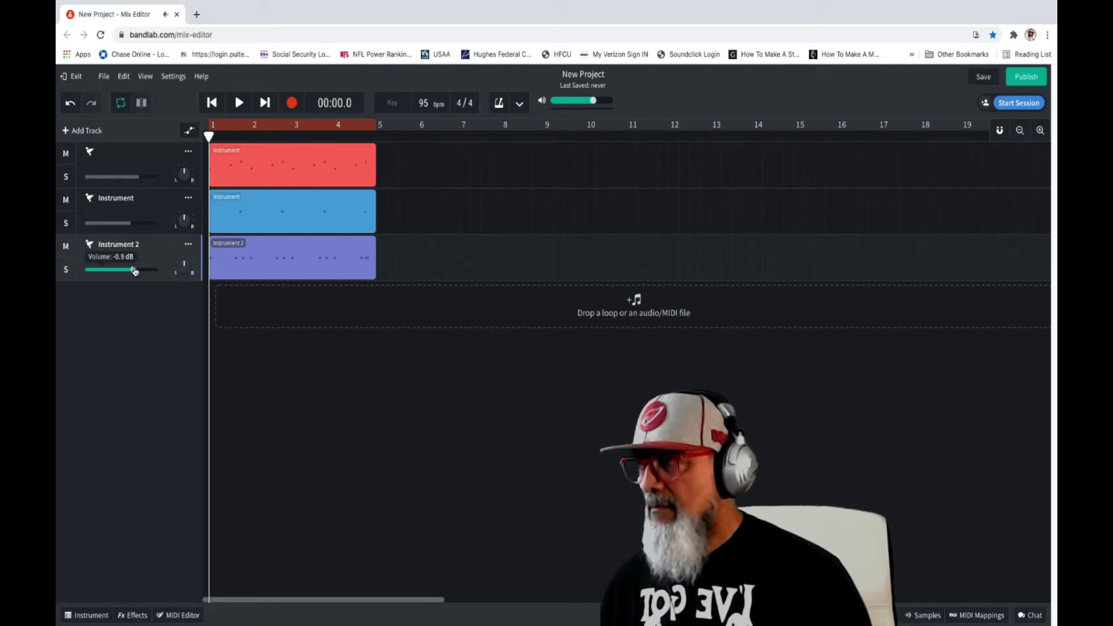
{"action": "key", "text": "space"}
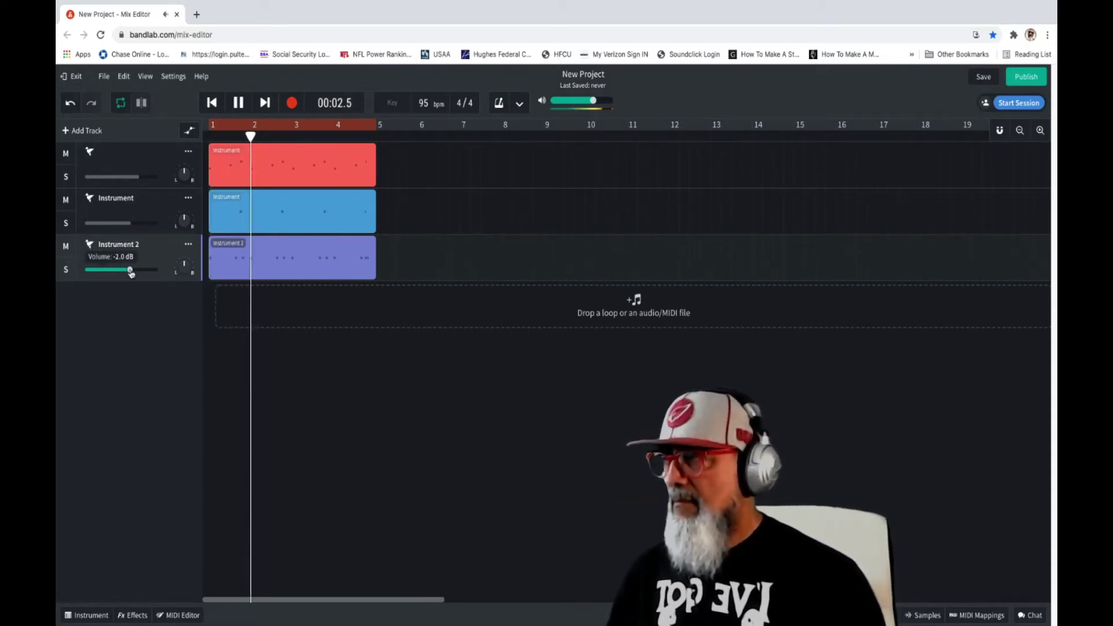
{"action": "mouse_move", "coordinate": [130, 270]}
{"action": "left_mouse_down"}
{"action": "mouse_move", "coordinate": [141, 273]}
{"action": "mouse_move", "coordinate": [129, 277]}
{"action": "left_mouse_up"}
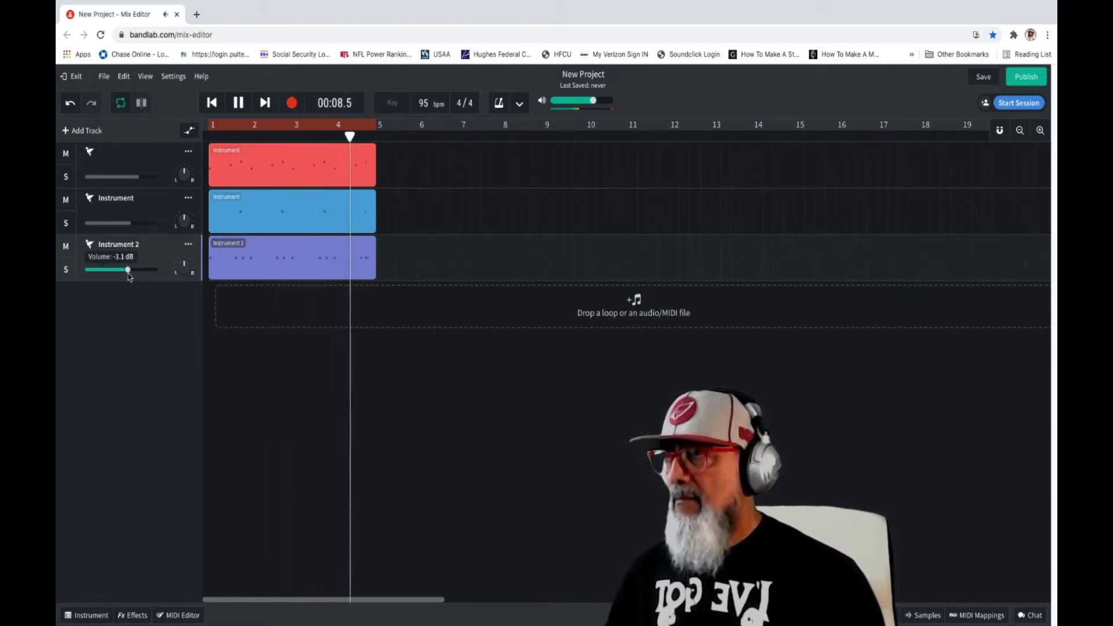
Record a four-bar 808 Kick bass line on the Instrument 3 track.
{"action": "left_click", "coordinate": [292, 104]}
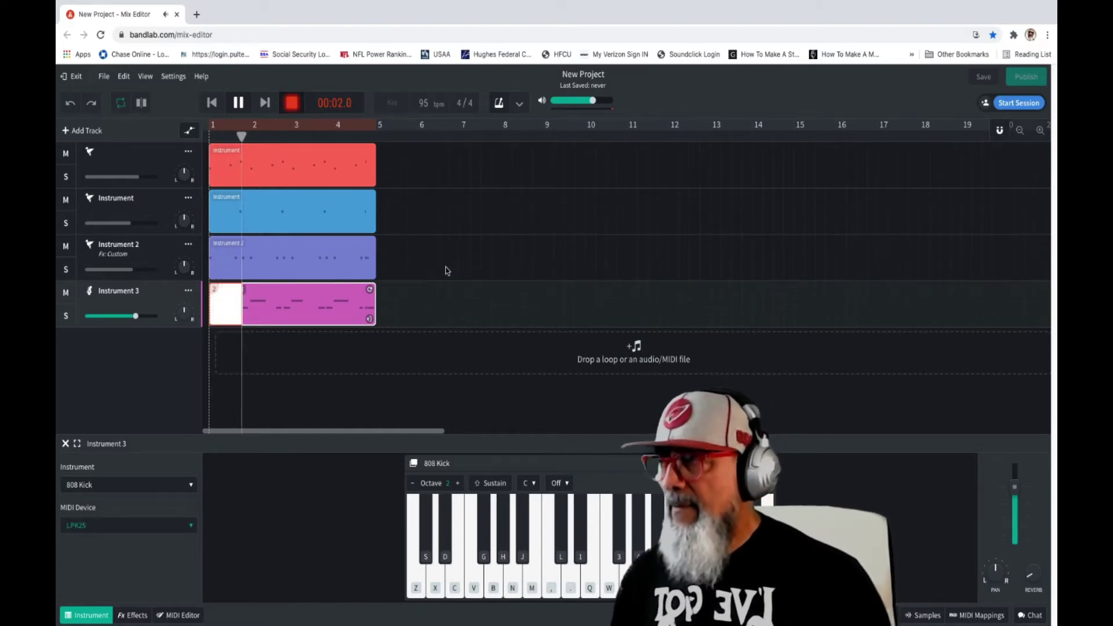
{"action": "left_click", "coordinate": [291, 103]}
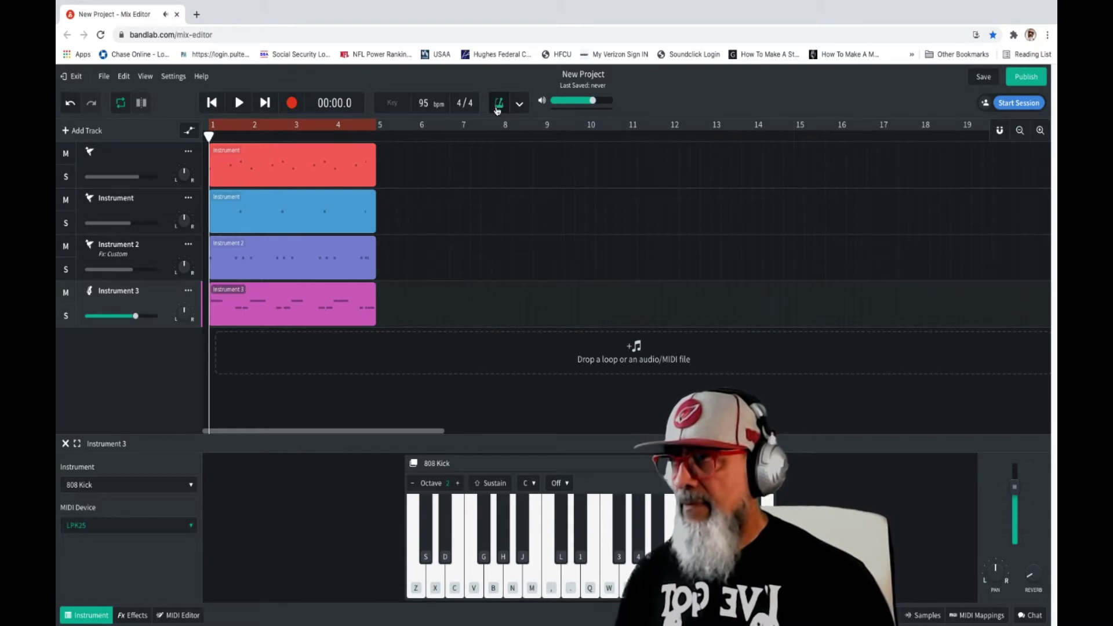
While the loop plays, set the Ultra Bounce Clap 02 track's volume to -2.0 dB and lower the 808 Kick track's volume.
{"action": "key", "text": "space"}
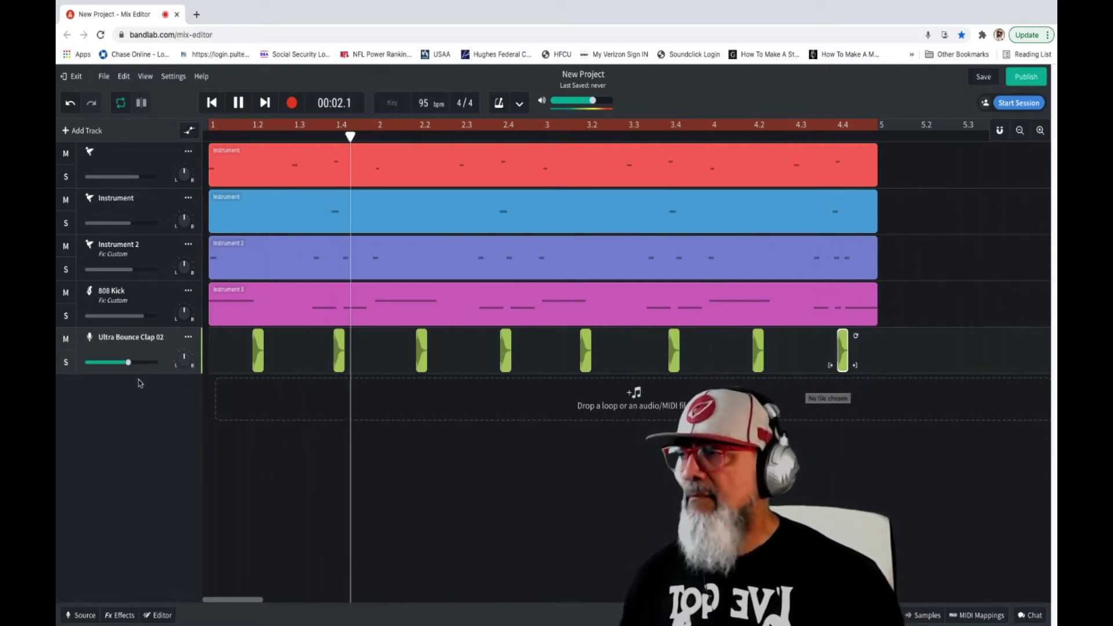
{"action": "left_click_drag", "start_coordinate": [129, 366], "coordinate": [132, 366]}
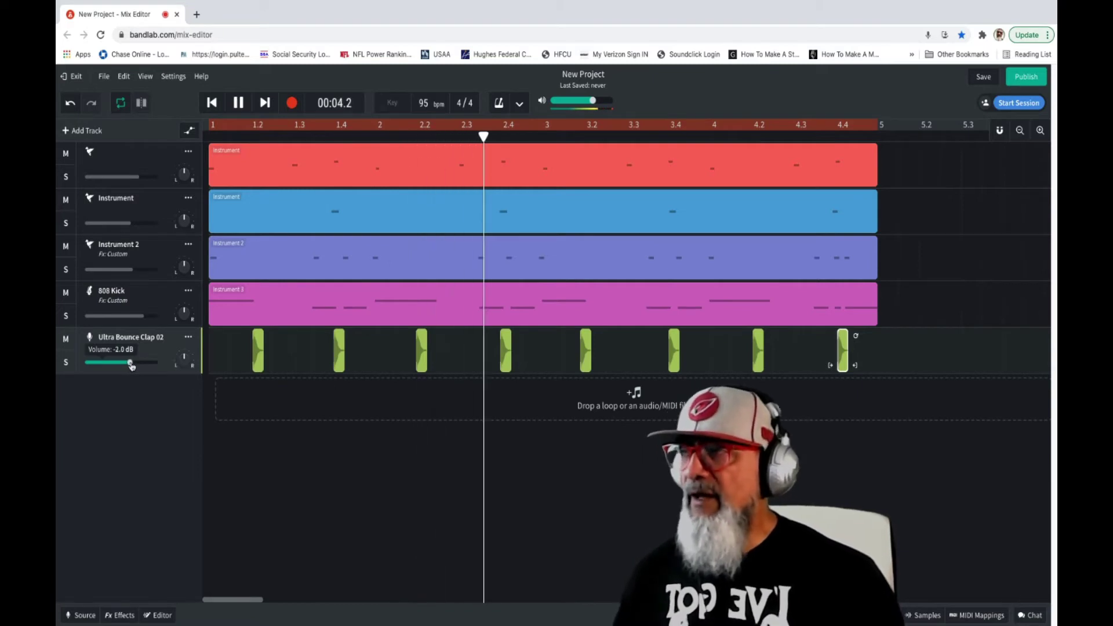
{"action": "left_click", "coordinate": [139, 317]}
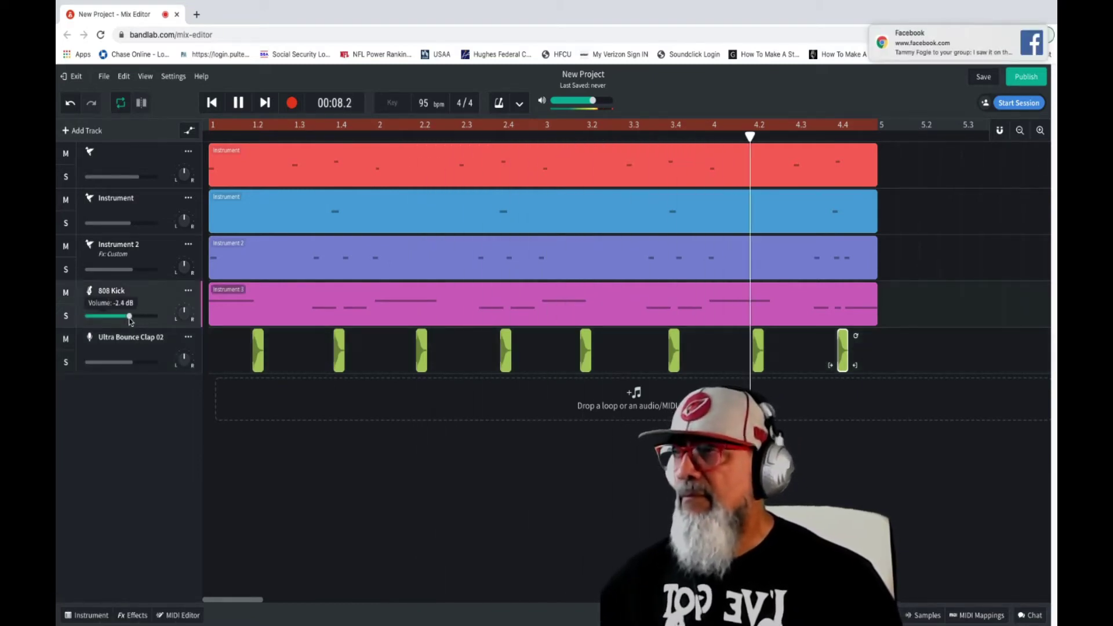
{"action": "left_click_drag", "start_coordinate": [131, 322], "coordinate": [125, 324]}
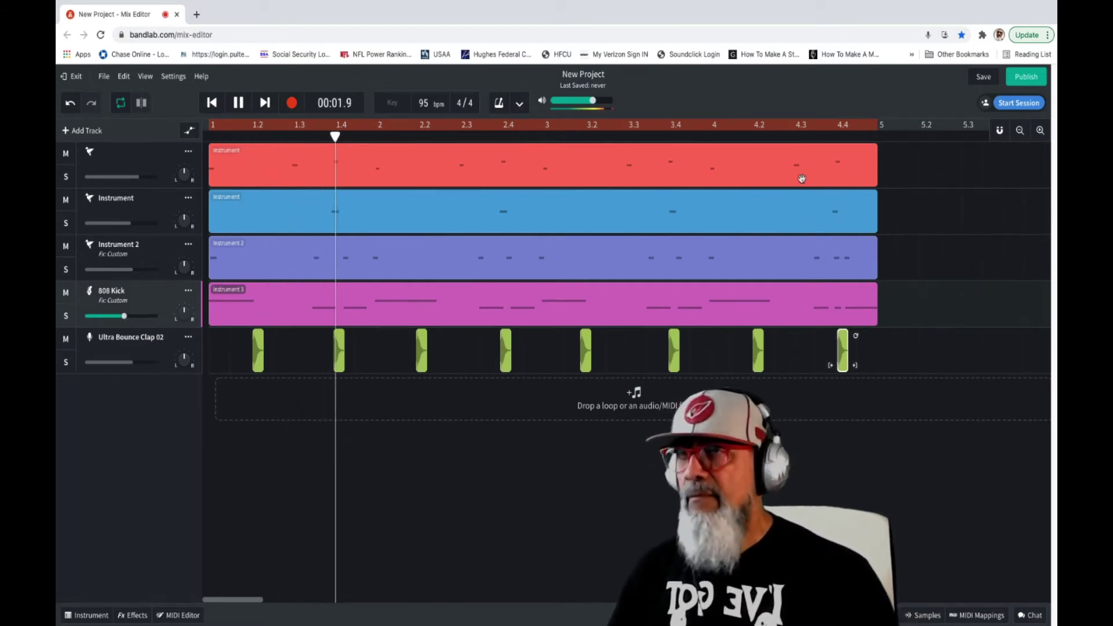
{"action": "left_click", "coordinate": [1019, 131]}
{"action": "left_click", "coordinate": [1019, 130]}
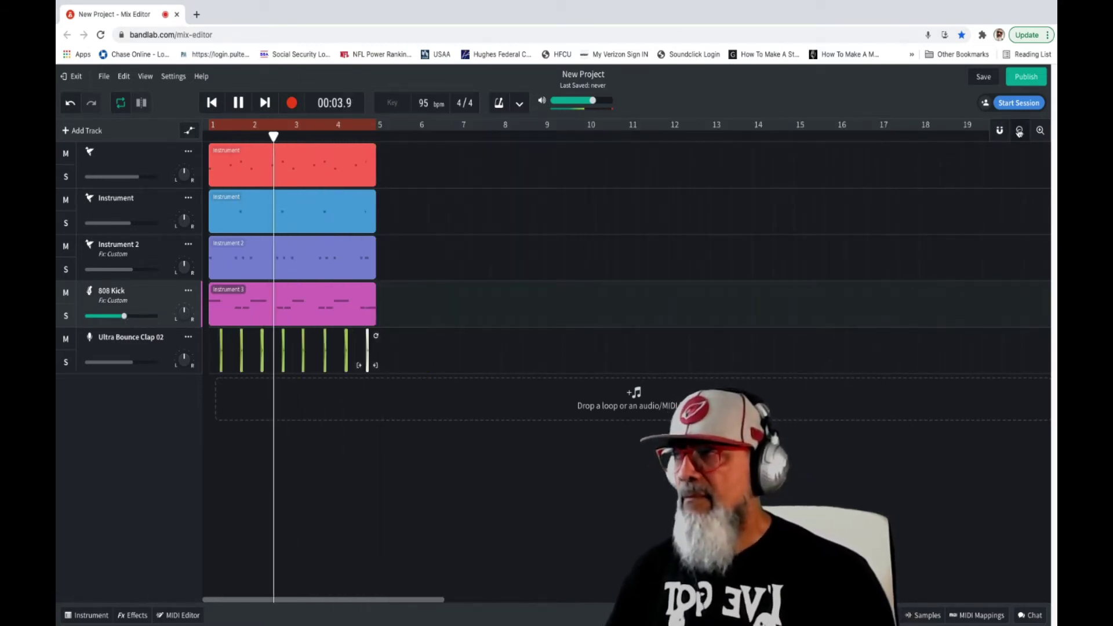
{"action": "key", "text": "space"}
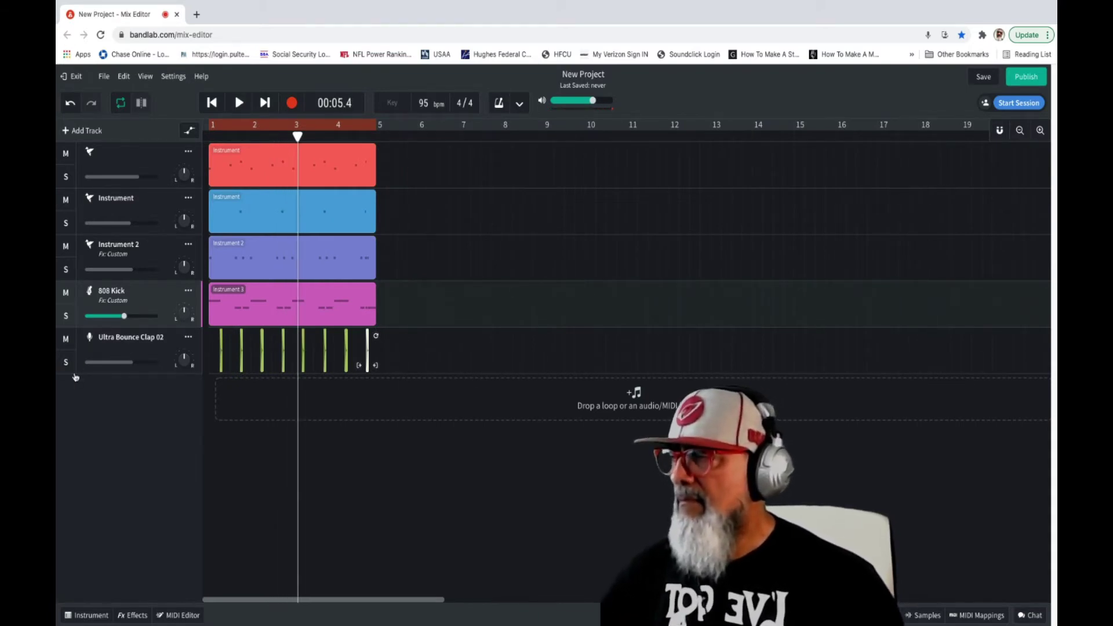
Change the 808 Kick track's instrument to String Orchestra Pizz from the strings category.
{"action": "left_click", "coordinate": [87, 615]}
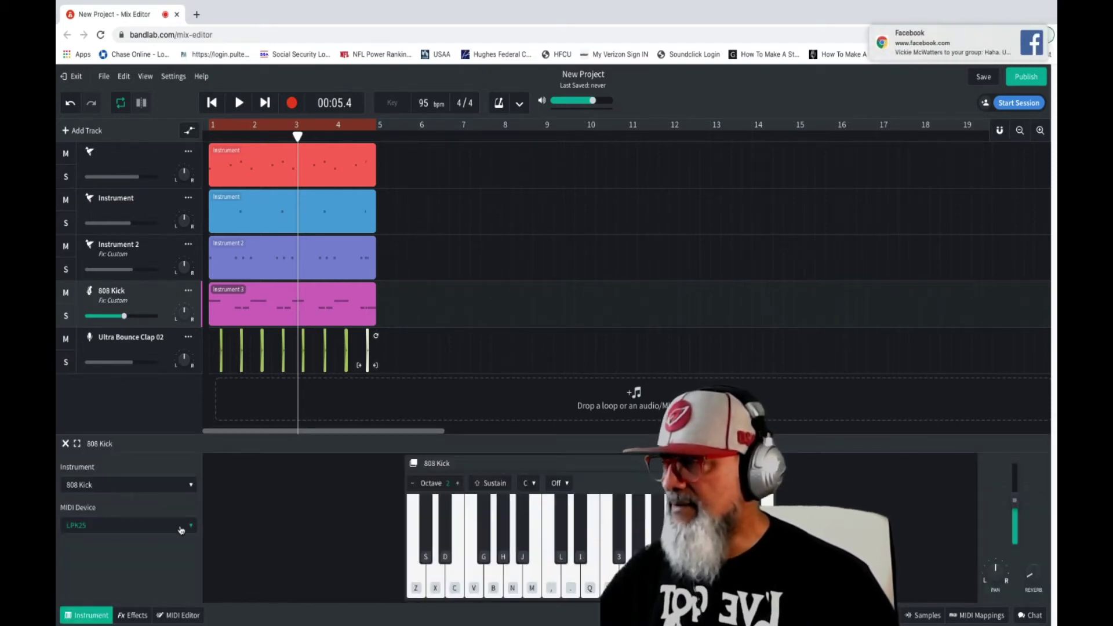
{"action": "left_click", "coordinate": [111, 487]}
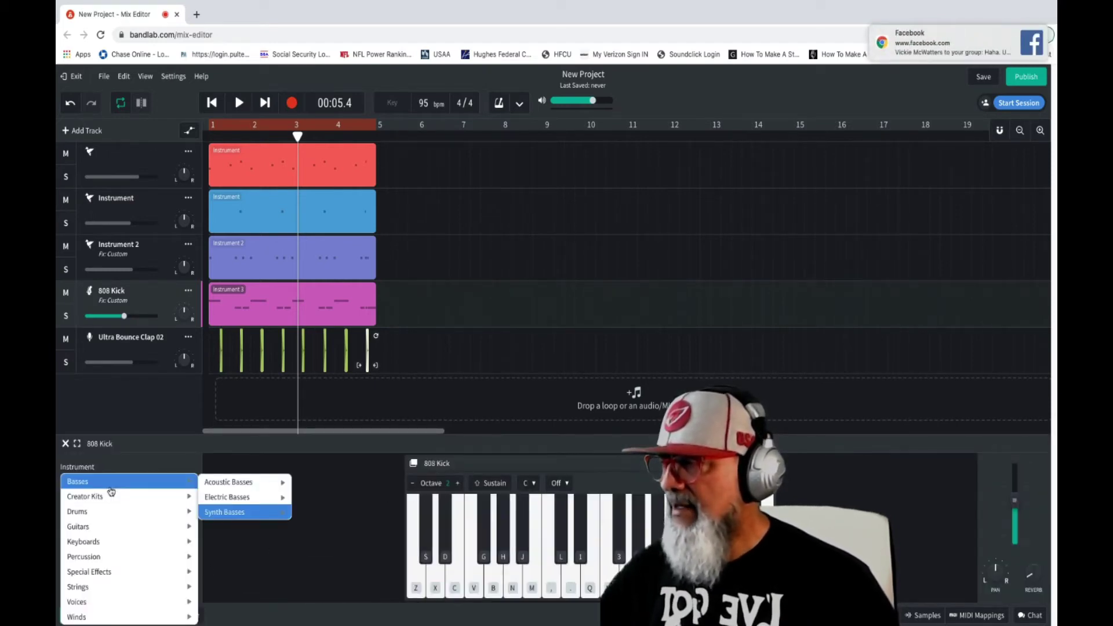
{"action": "mouse_move", "coordinate": [107, 590]}
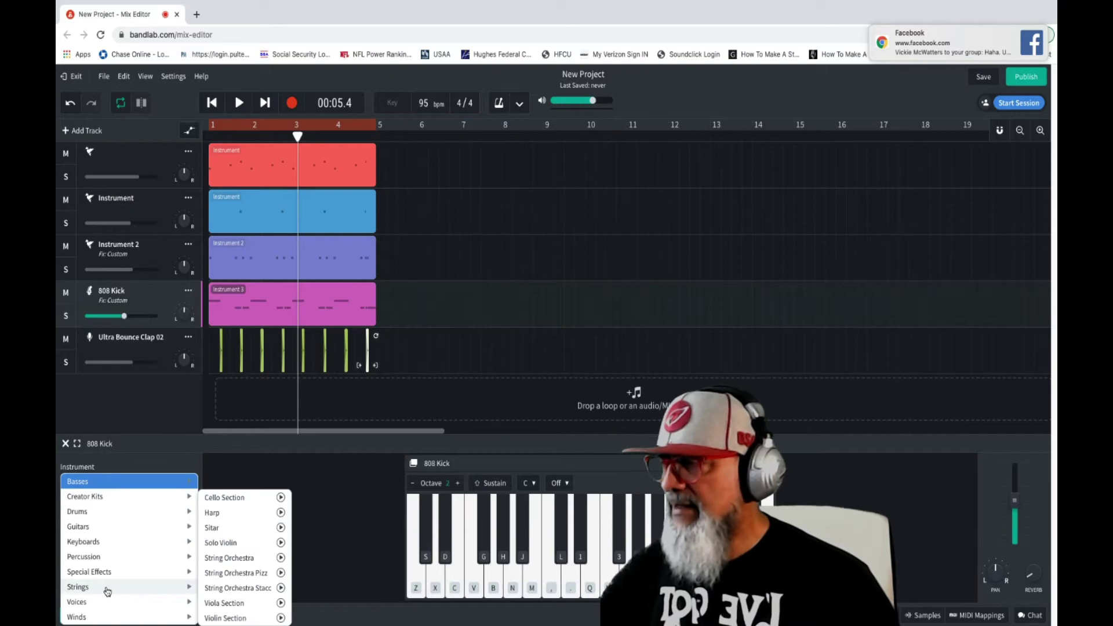
{"action": "left_click", "coordinate": [260, 574]}
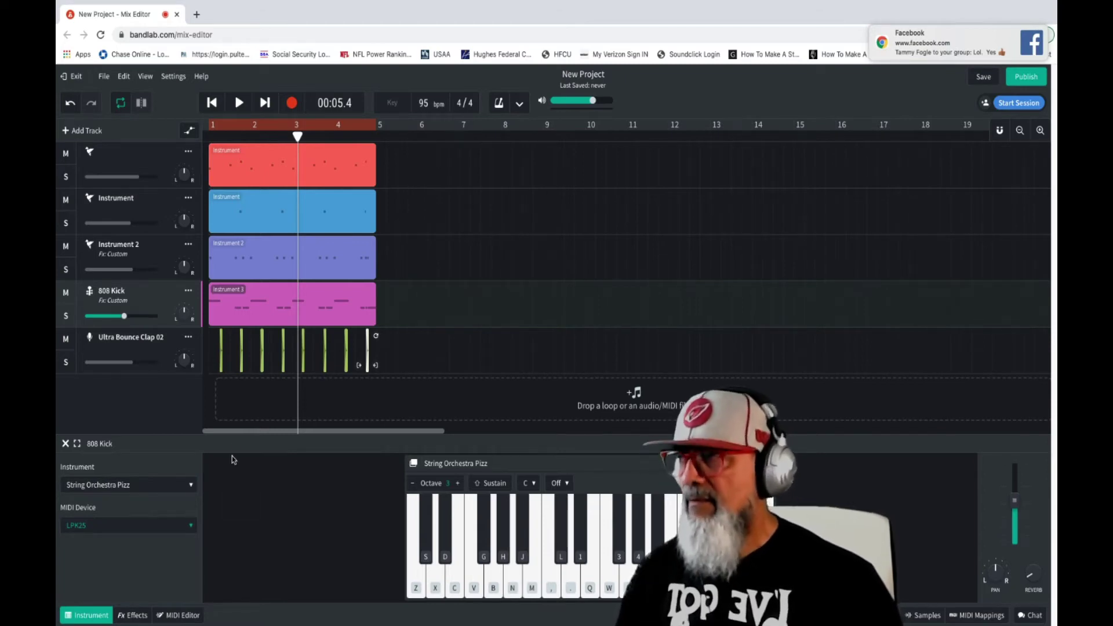
Play the loop to audition the pizzicato strings on the 808 Kick track against the beat.
{"action": "left_click", "coordinate": [241, 105]}
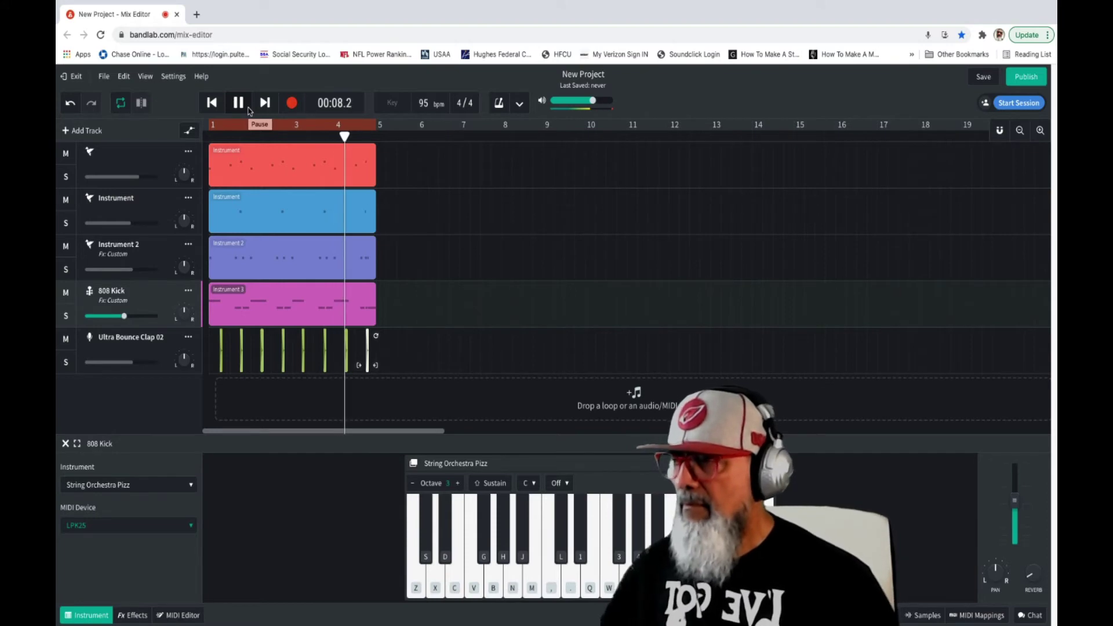
{"action": "left_click", "coordinate": [139, 355]}
{"action": "left_click", "coordinate": [152, 308]}
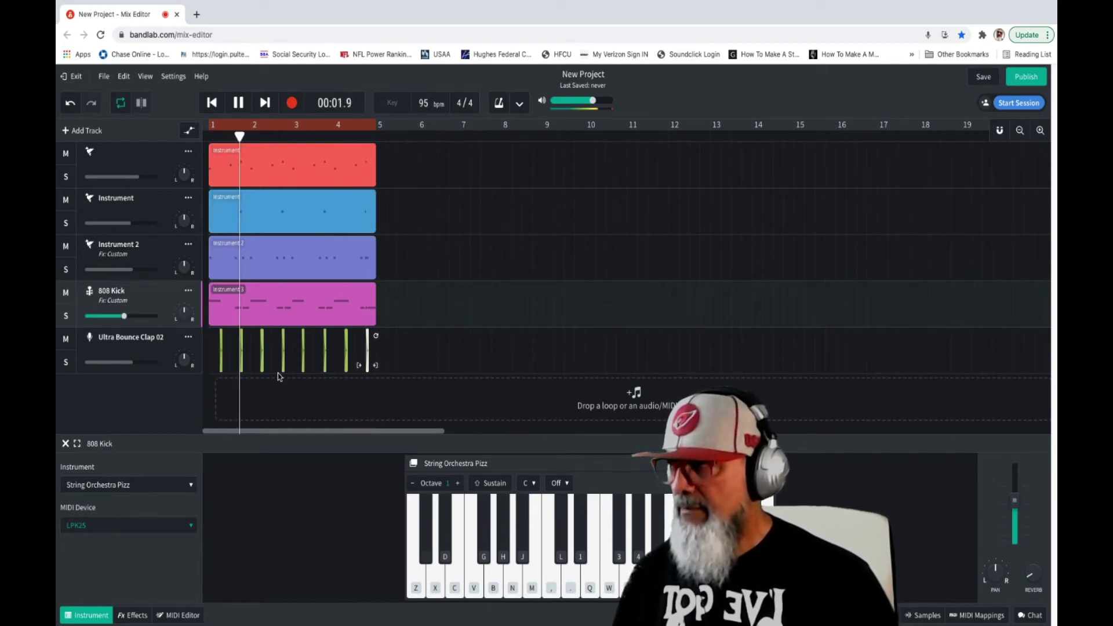
{"action": "key", "text": "space"}
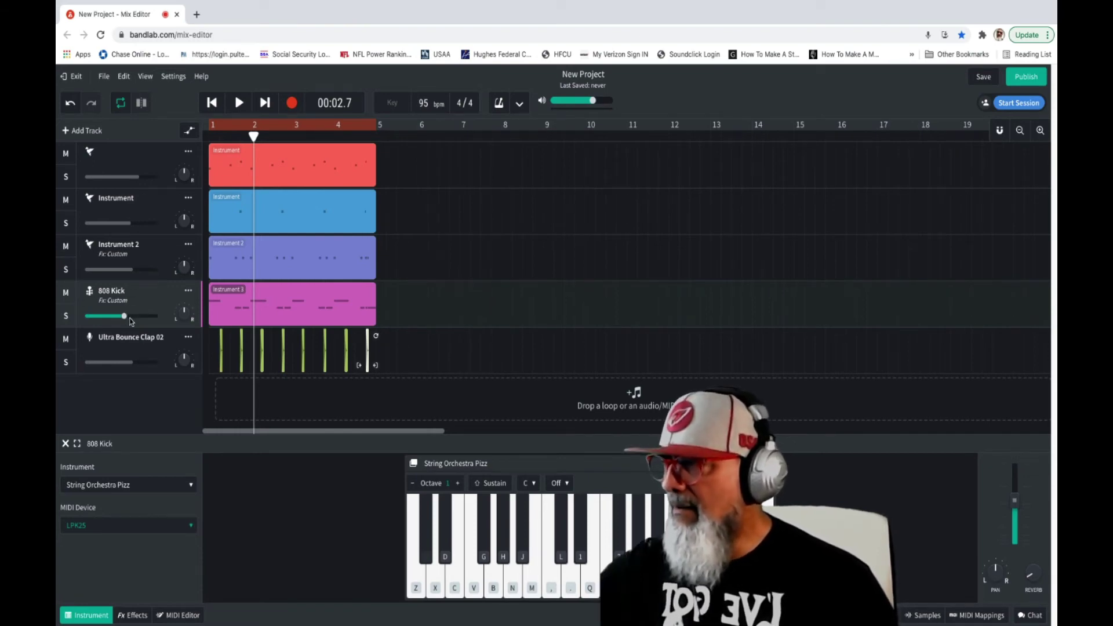
Set the 808 Kick track's instrument back to the 808 Kick synth bass.
{"action": "left_click", "coordinate": [125, 486]}
{"action": "mouse_move", "coordinate": [149, 382]}
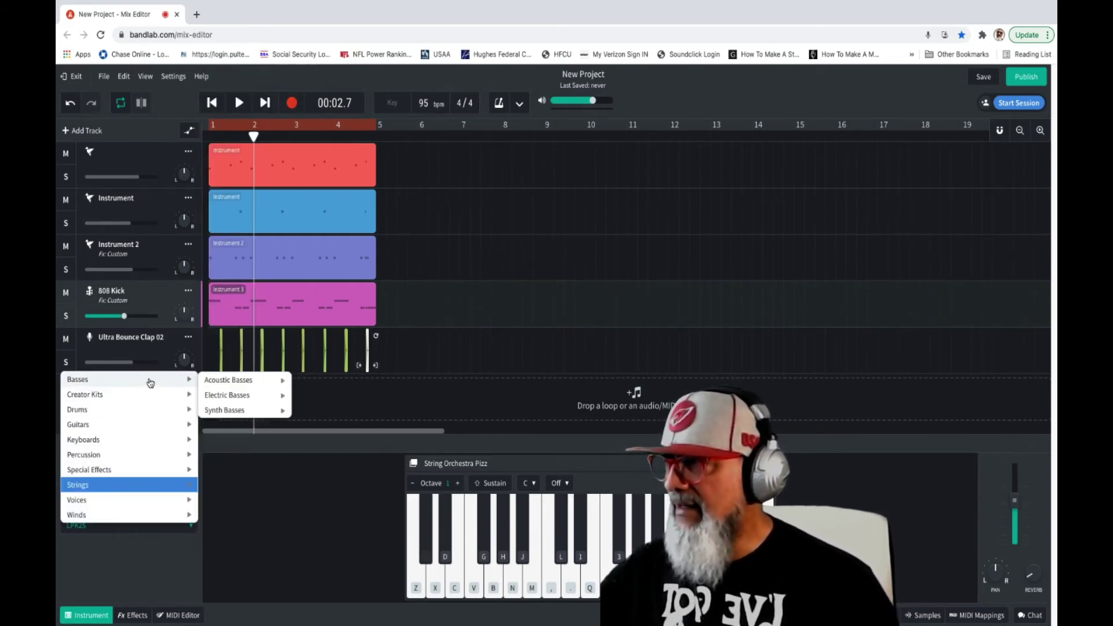
{"action": "mouse_move", "coordinate": [243, 411]}
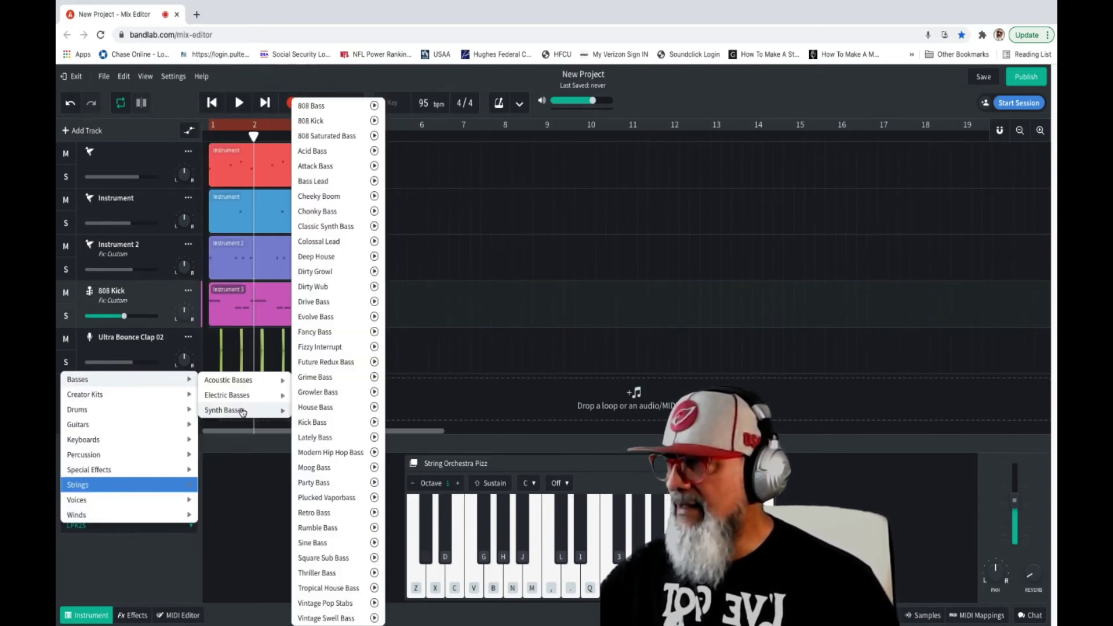
{"action": "left_click", "coordinate": [337, 122]}
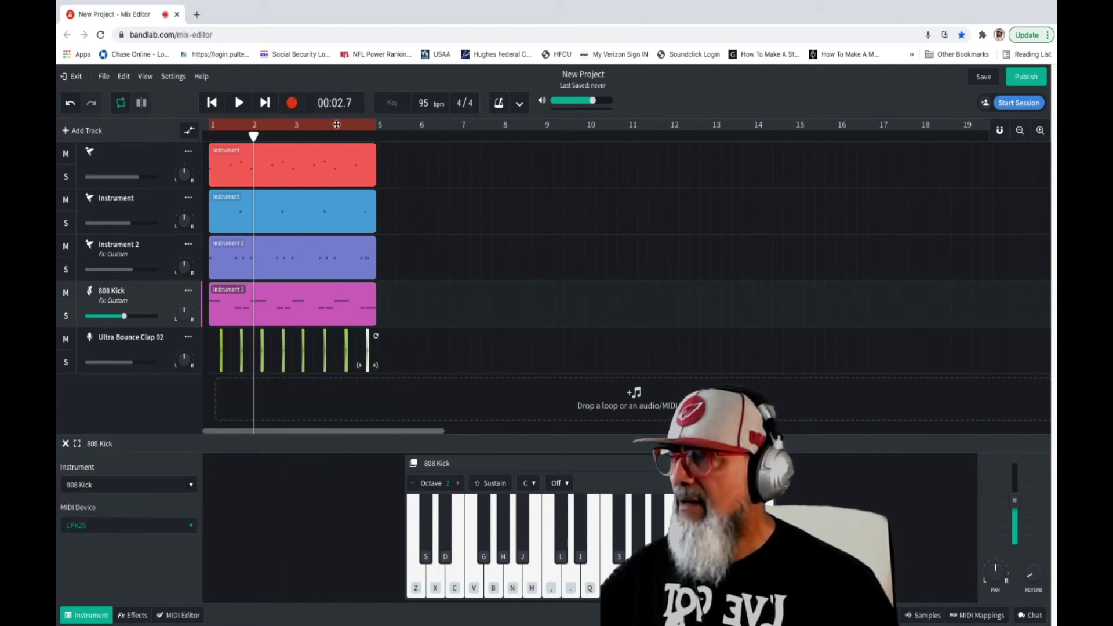
While the loop plays, close the 808 Kick instrument view and add a new virtual instrument track.
{"action": "key", "text": "space"}
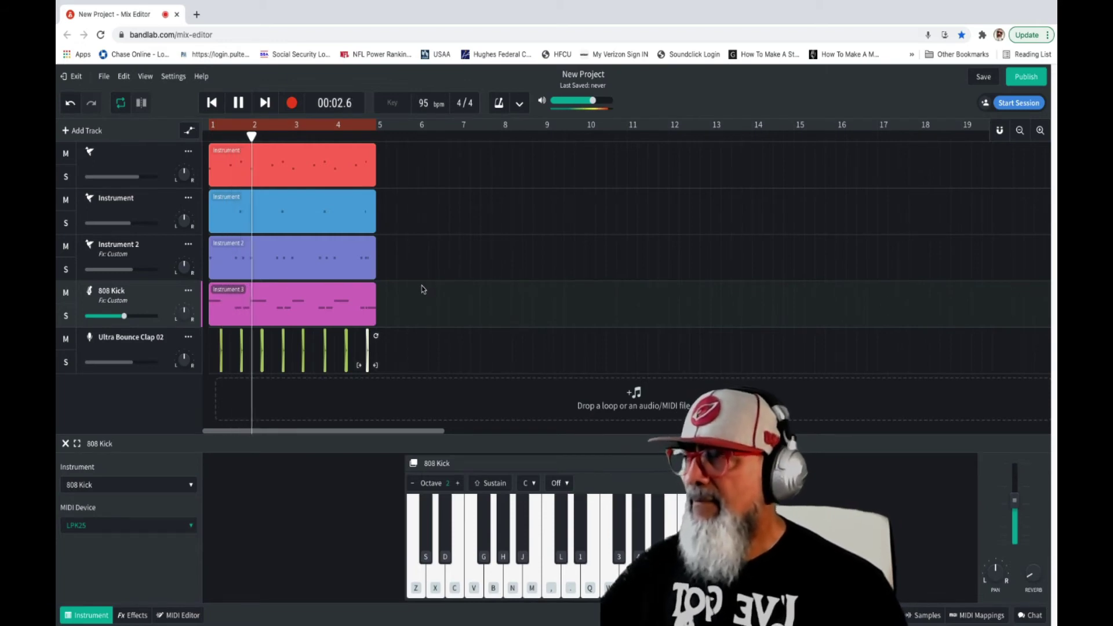
{"action": "left_click", "coordinate": [66, 443]}
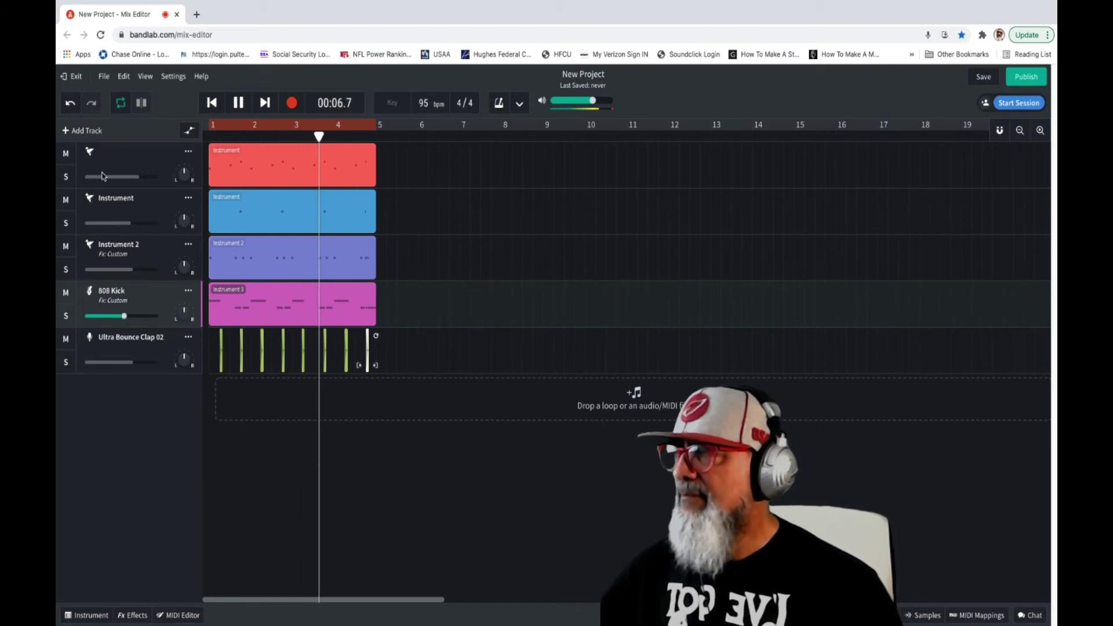
{"action": "left_click", "coordinate": [66, 131]}
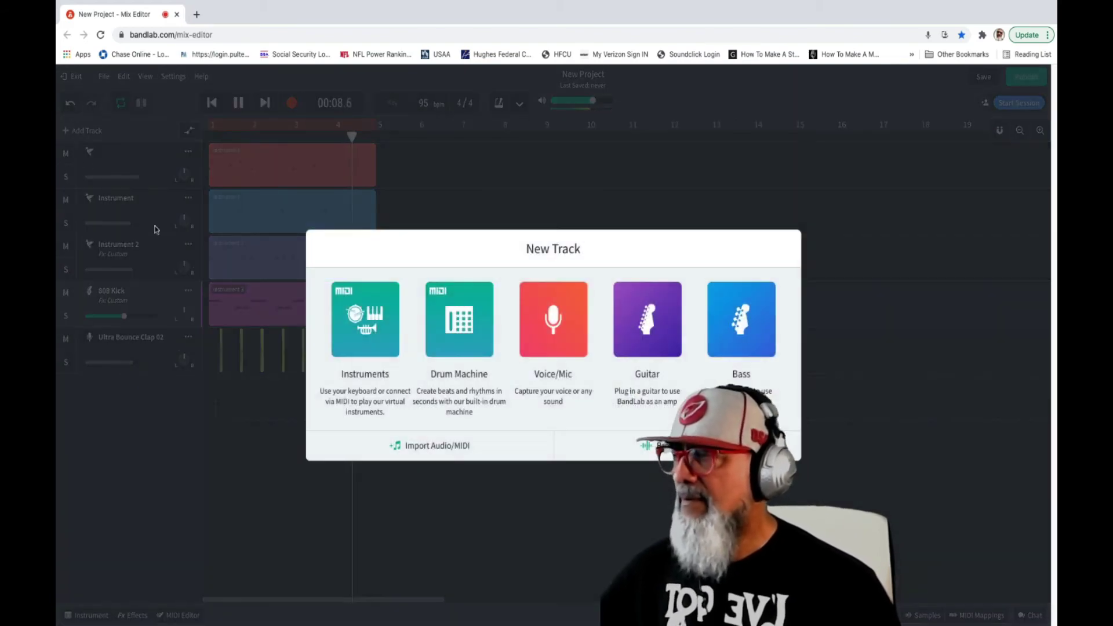
{"action": "left_click", "coordinate": [373, 329]}
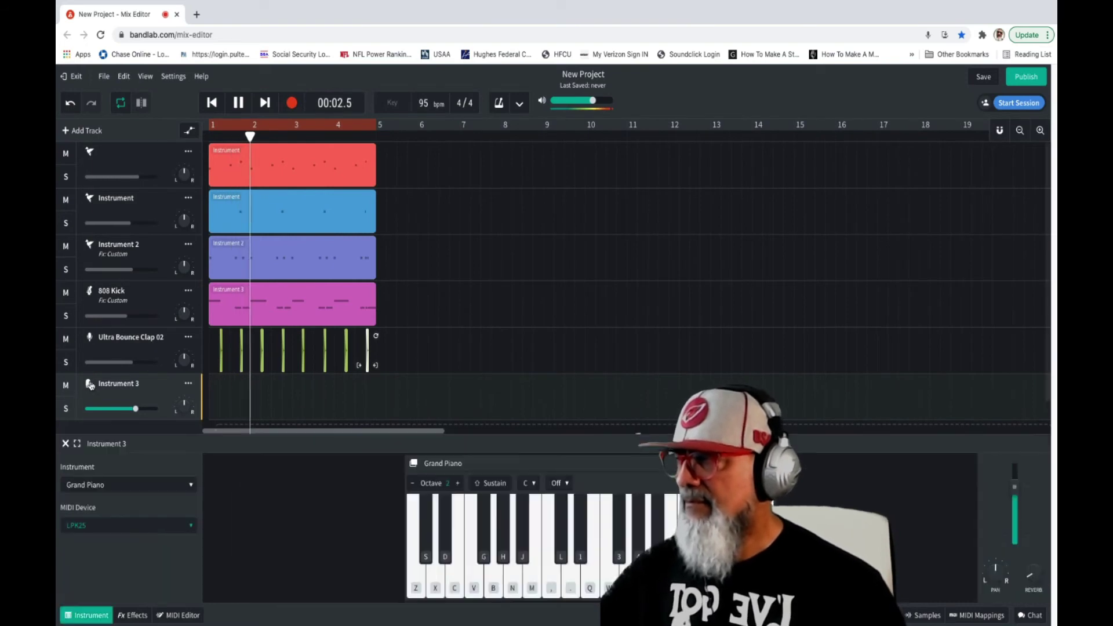
Set the Instrument 3 track to String Orchestra Pizz from the strings category and record a pizzicato part across the four-bar loop.
{"action": "left_click", "coordinate": [138, 486]}
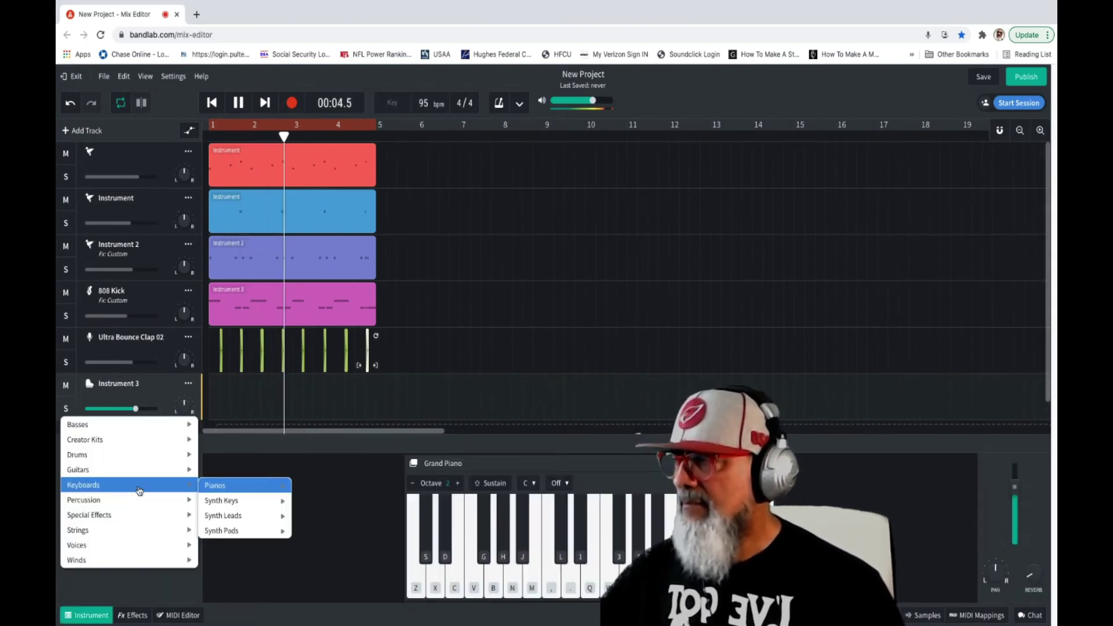
{"action": "mouse_move", "coordinate": [139, 529]}
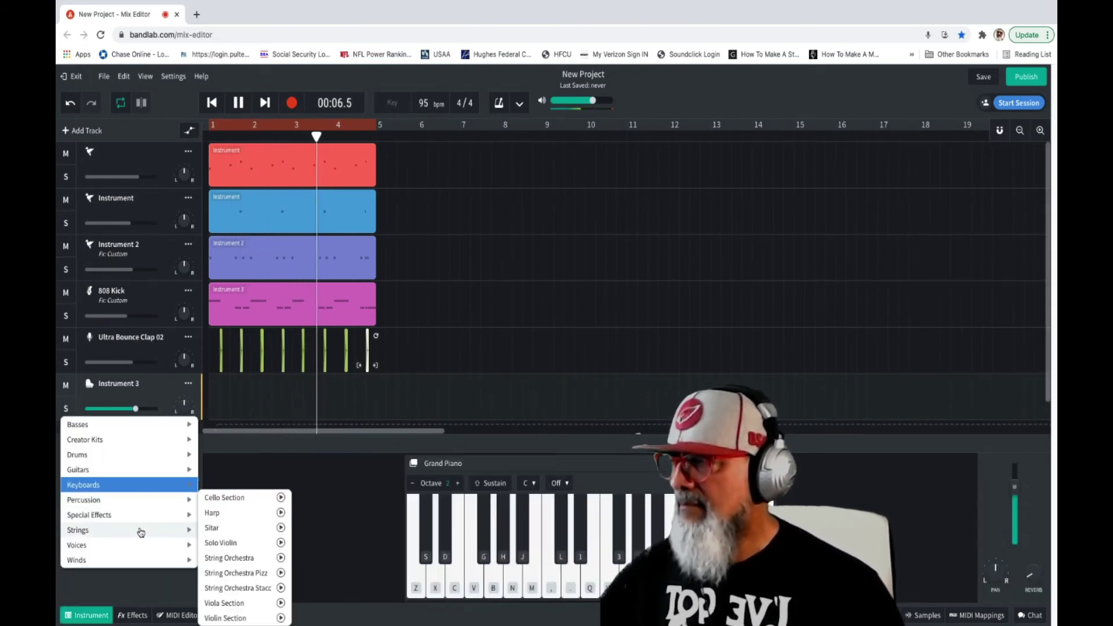
{"action": "left_click", "coordinate": [249, 573]}
{"action": "left_click", "coordinate": [292, 103]}
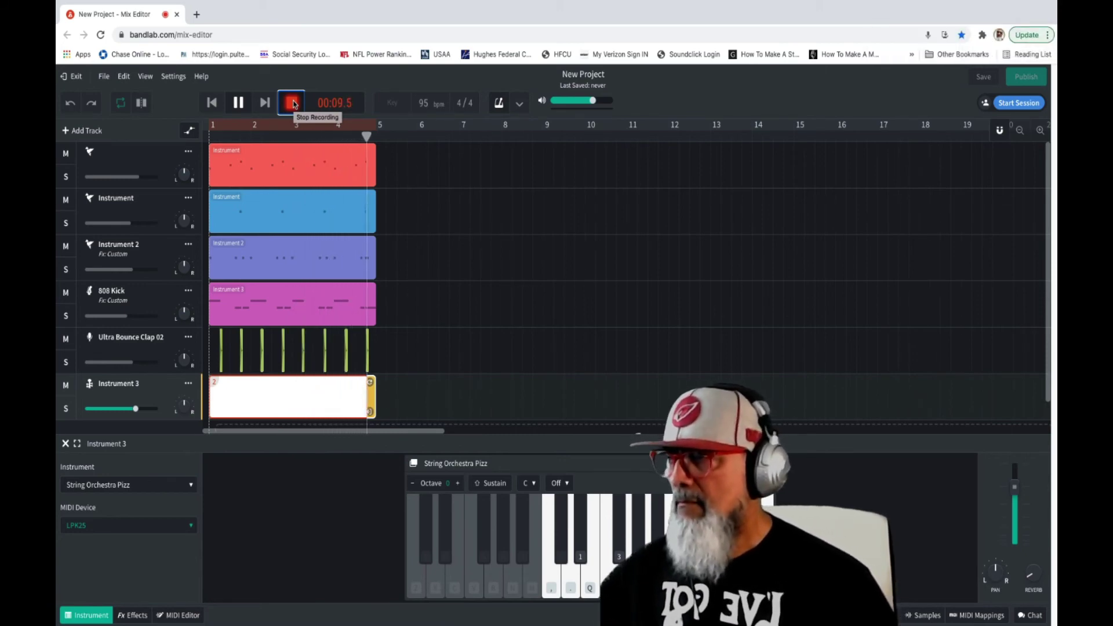
{"action": "left_click", "coordinate": [292, 104]}
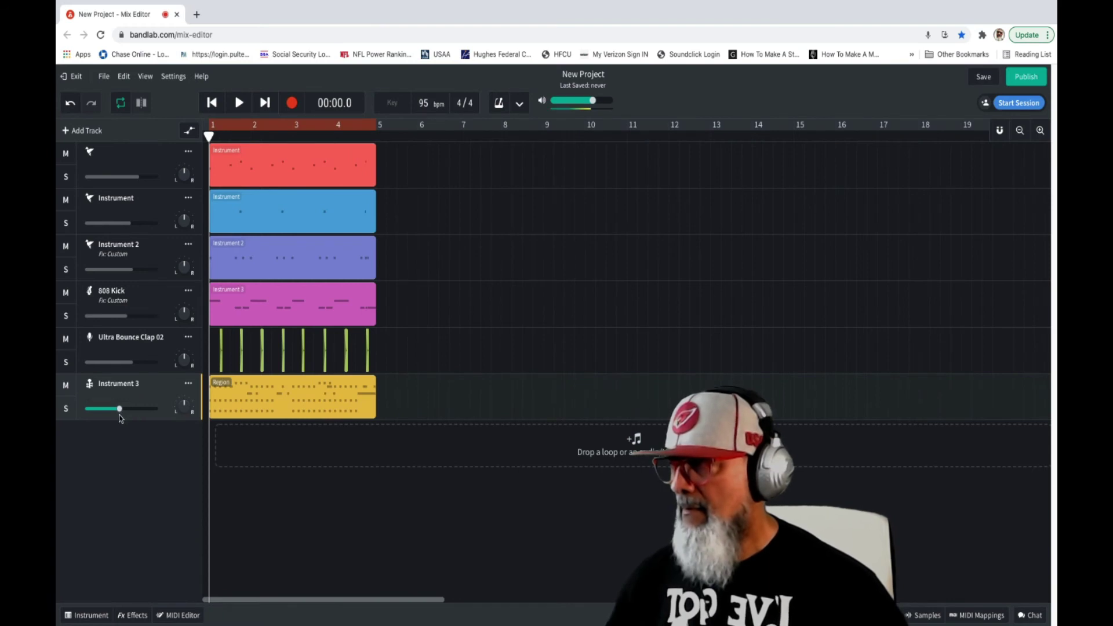
While the loop plays, set the Ultra Bounce Clap 02 track's volume to -0.5 dB and the Instrument 3 track's volume to -3.5 dB.
{"action": "key", "text": "space"}
{"action": "left_click", "coordinate": [122, 409]}
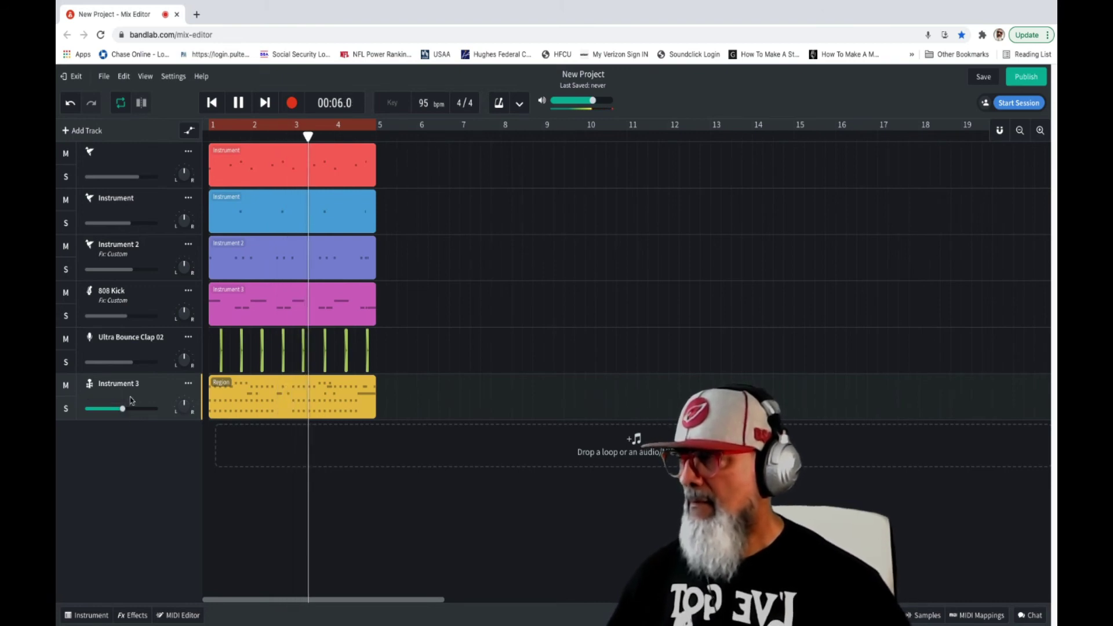
{"action": "left_click", "coordinate": [132, 362]}
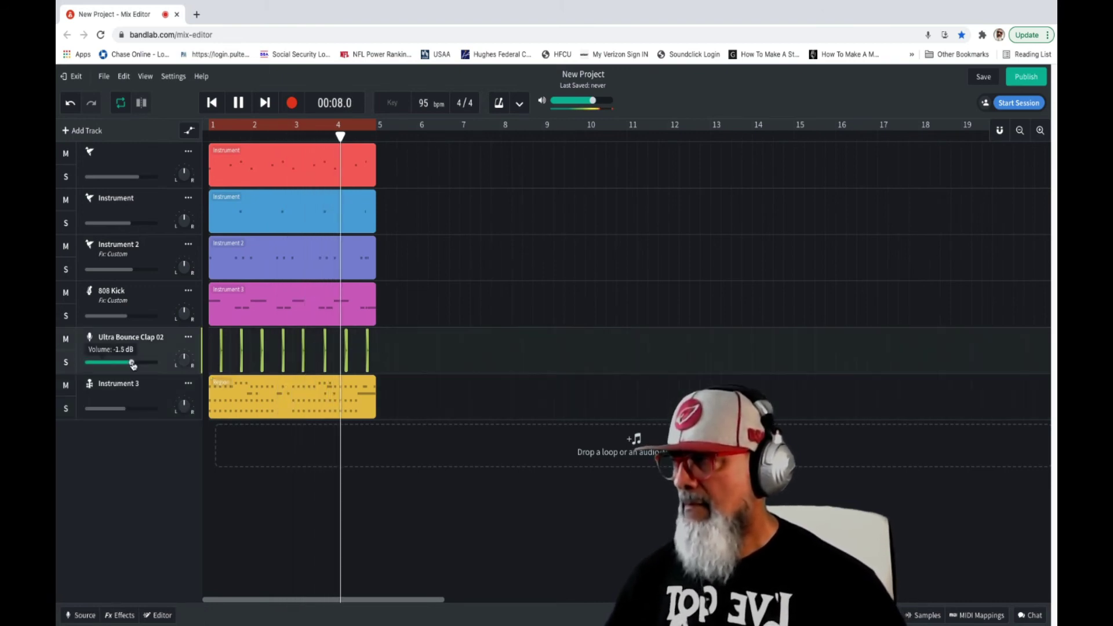
{"action": "left_click_drag", "start_coordinate": [132, 364], "coordinate": [135, 363]}
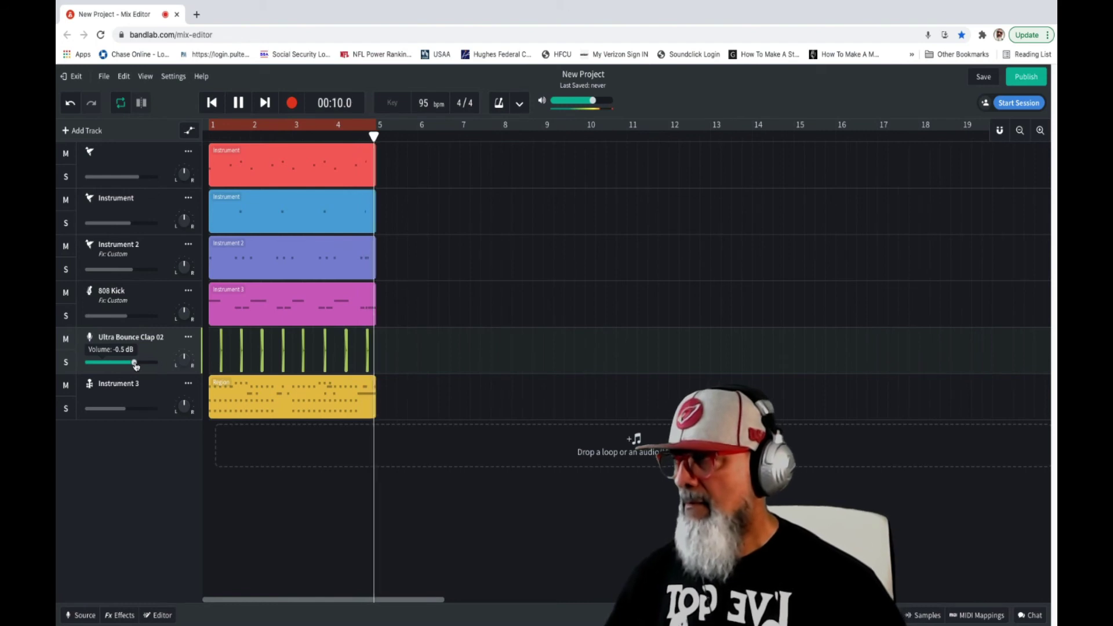
{"action": "left_click", "coordinate": [124, 409]}
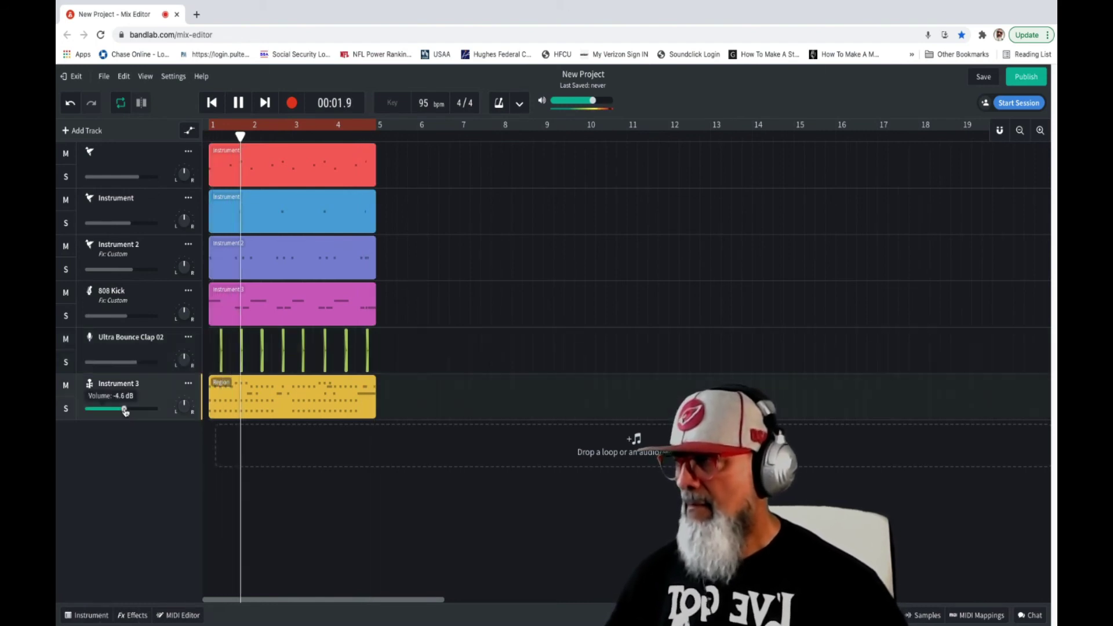
{"action": "left_click_drag", "start_coordinate": [125, 410], "coordinate": [128, 410]}
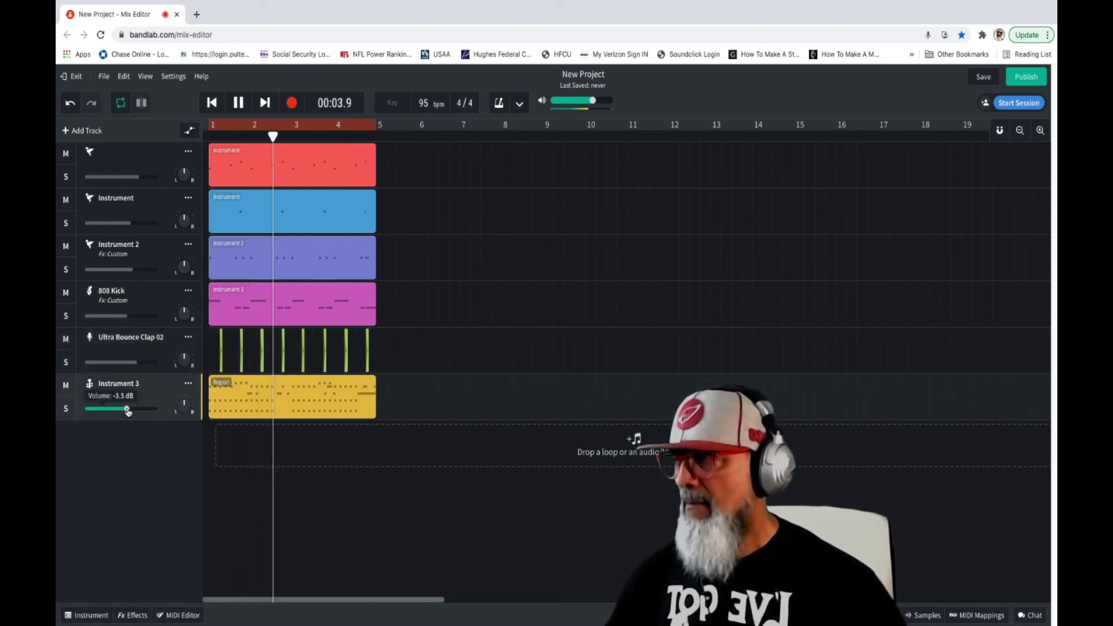
Lower the Ultra Bounce Clap 02 track's volume and raise the 808 Kick track's volume slightly during playback.
{"action": "mouse_move", "coordinate": [134, 365]}
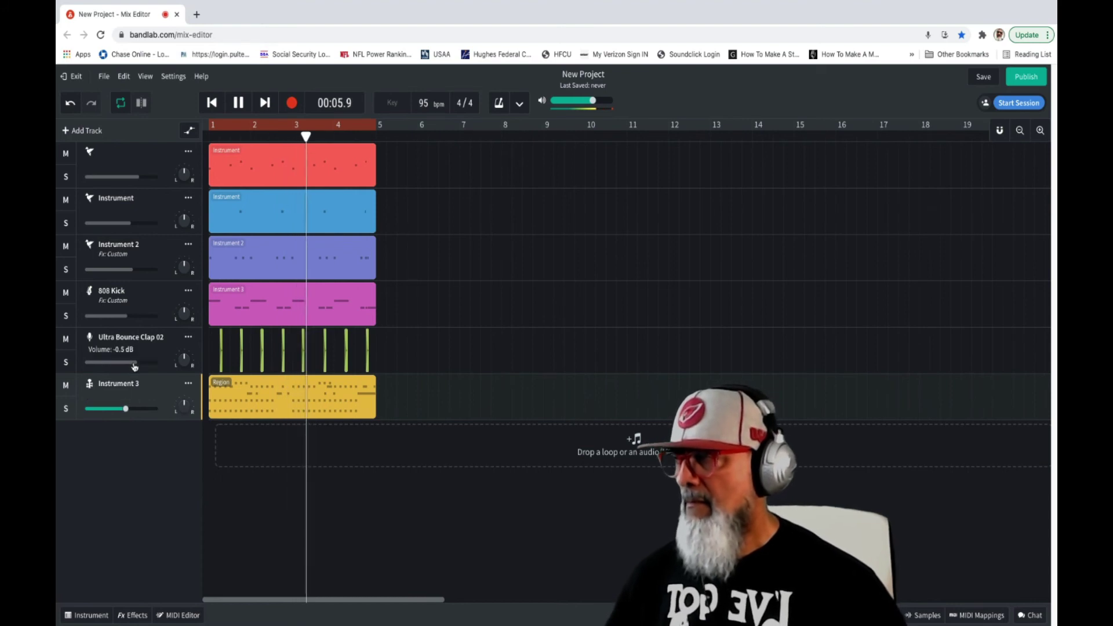
{"action": "left_click_drag", "start_coordinate": [134, 363], "coordinate": [119, 362]}
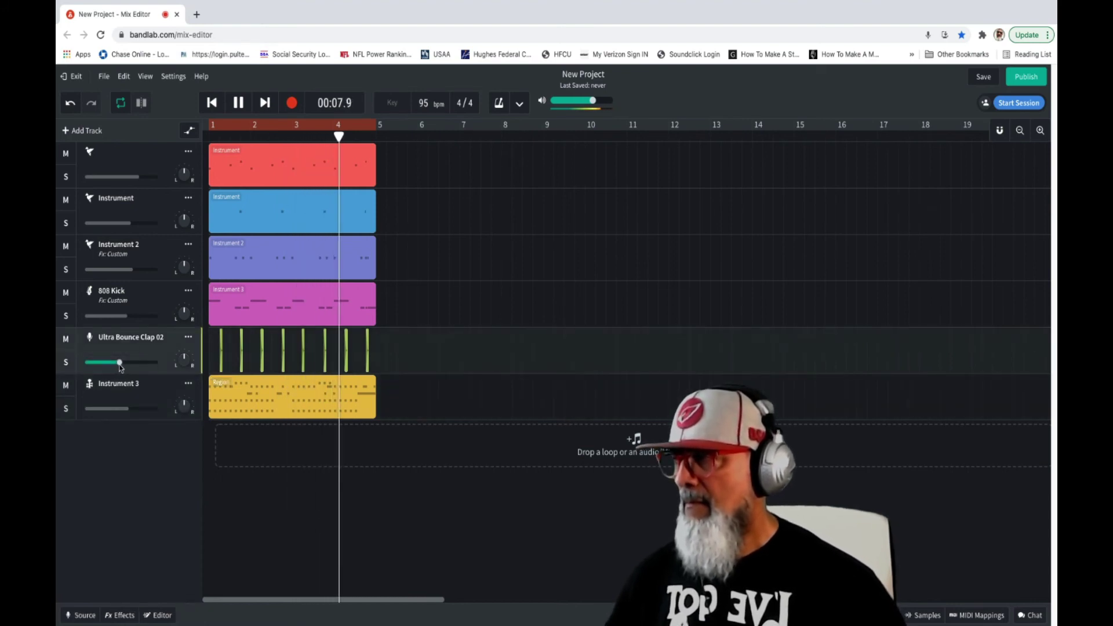
{"action": "mouse_move", "coordinate": [124, 319]}
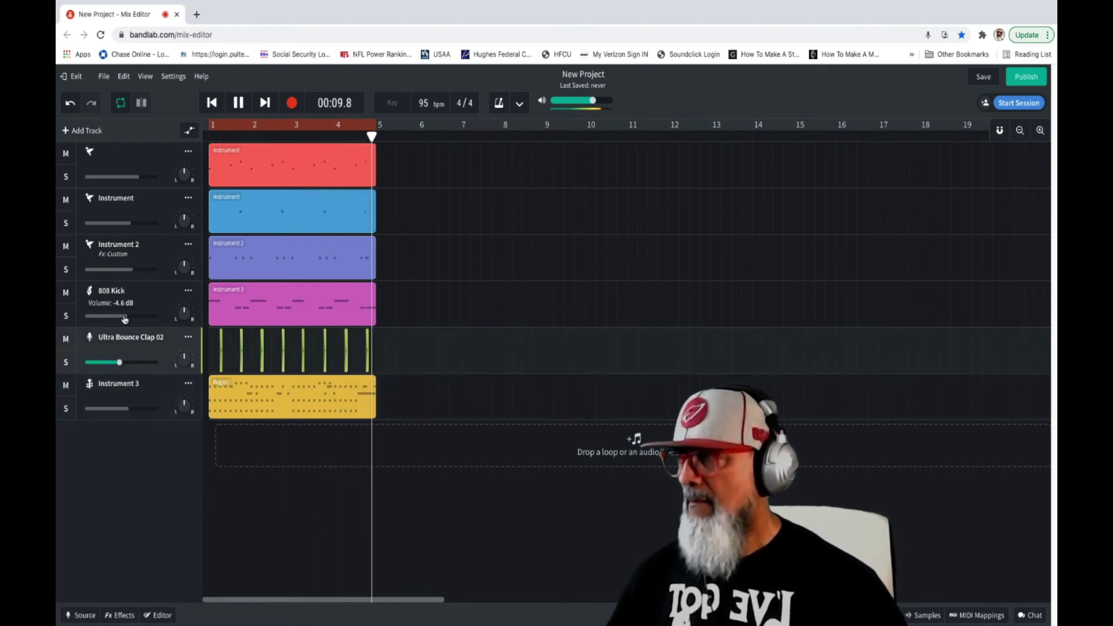
{"action": "left_click_drag", "start_coordinate": [124, 319], "coordinate": [131, 322]}
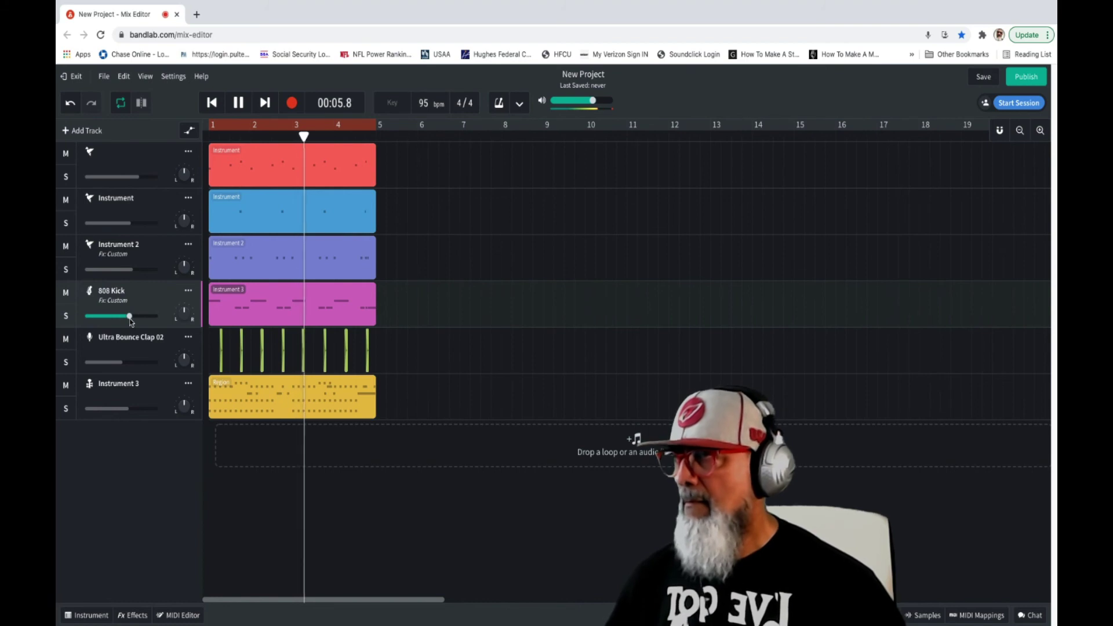